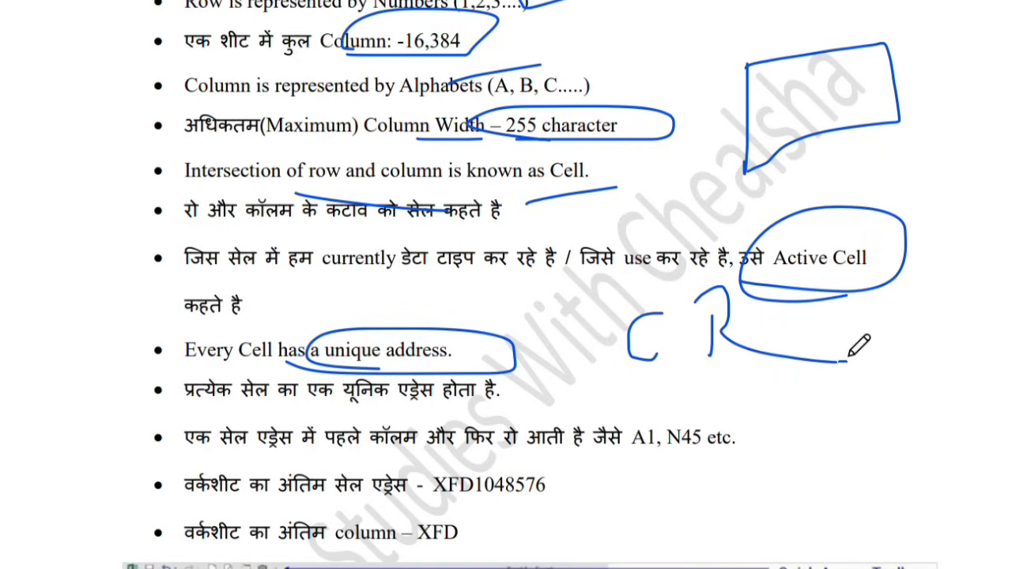
Mark the A1 example in the cell-address line with pen strokes and circle it.
left_click_drag(640, 447, 660, 494)
left_click_drag(650, 444, 686, 506)
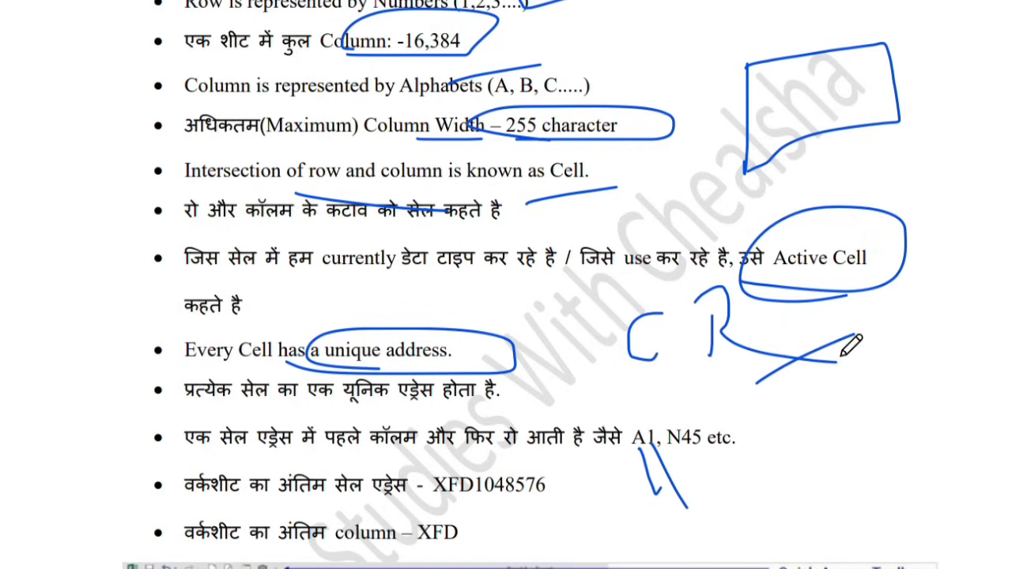
left_click_drag(647, 468, 682, 427)
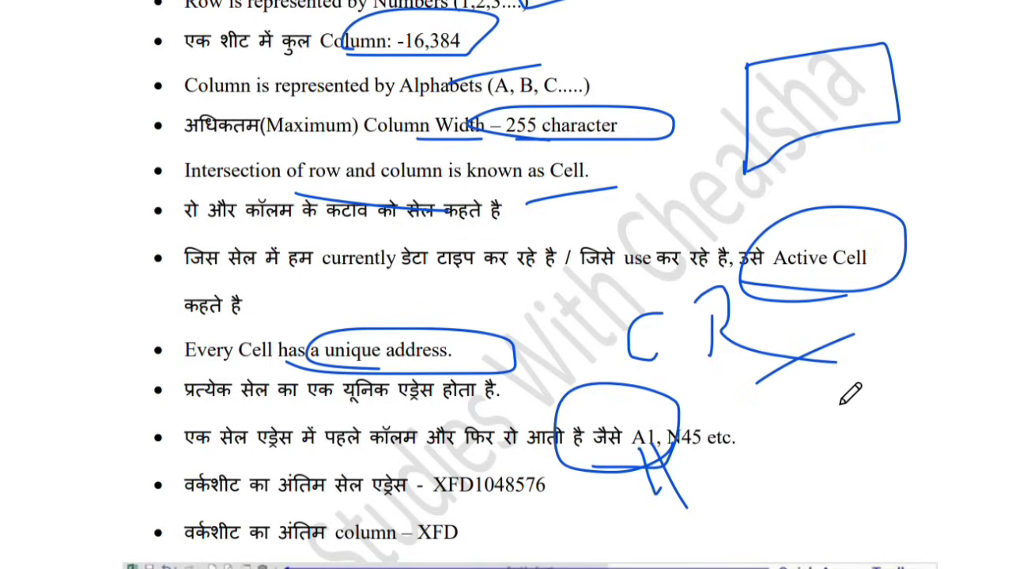
left_click_drag(648, 475, 656, 449)
Sketch a dollar sign and an S-shaped stroke in the blank margin beside the notes.
mouse_move(870, 353)
left_mouse_down()
mouse_move(866, 400)
mouse_move(796, 424)
left_mouse_up()
left_click_drag(861, 328, 840, 481)
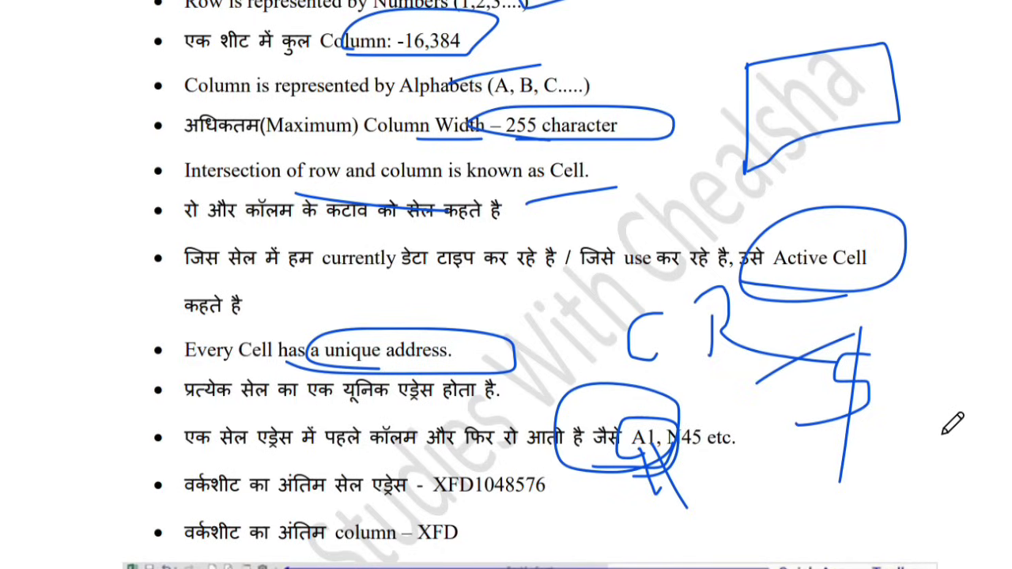
mouse_move(930, 144)
left_mouse_down()
mouse_move(899, 169)
mouse_move(917, 212)
left_mouse_up()
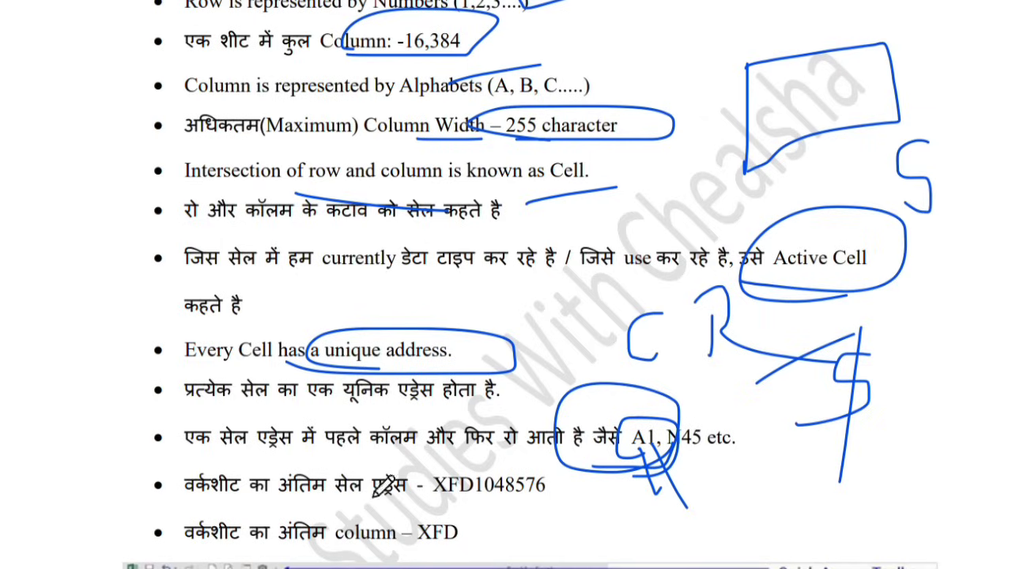
Circle the last cell address line with XFD1048576 and mark its column and row parts.
mouse_move(289, 499)
left_mouse_down()
mouse_move(356, 478)
mouse_move(415, 506)
mouse_move(581, 500)
mouse_move(459, 457)
left_mouse_up()
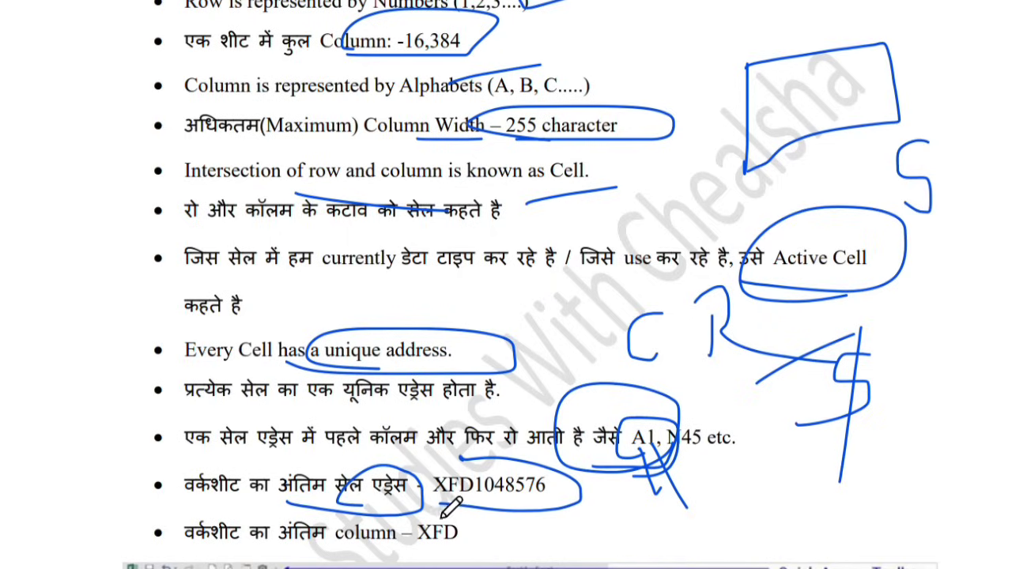
mouse_move(446, 492)
left_mouse_down()
mouse_move(454, 506)
mouse_move(512, 454)
mouse_move(520, 474)
left_mouse_up()
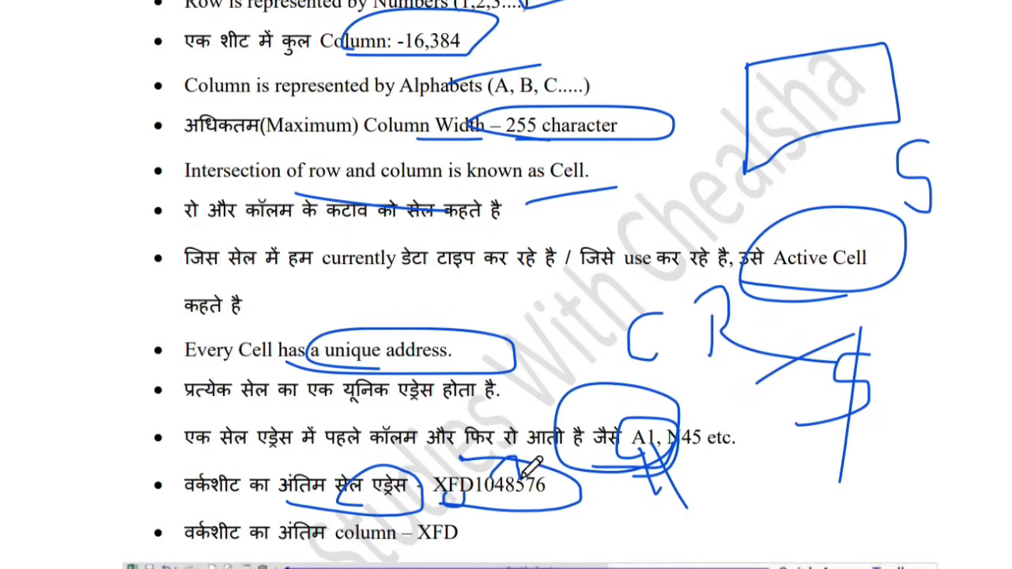
left_click_drag(576, 503, 455, 499)
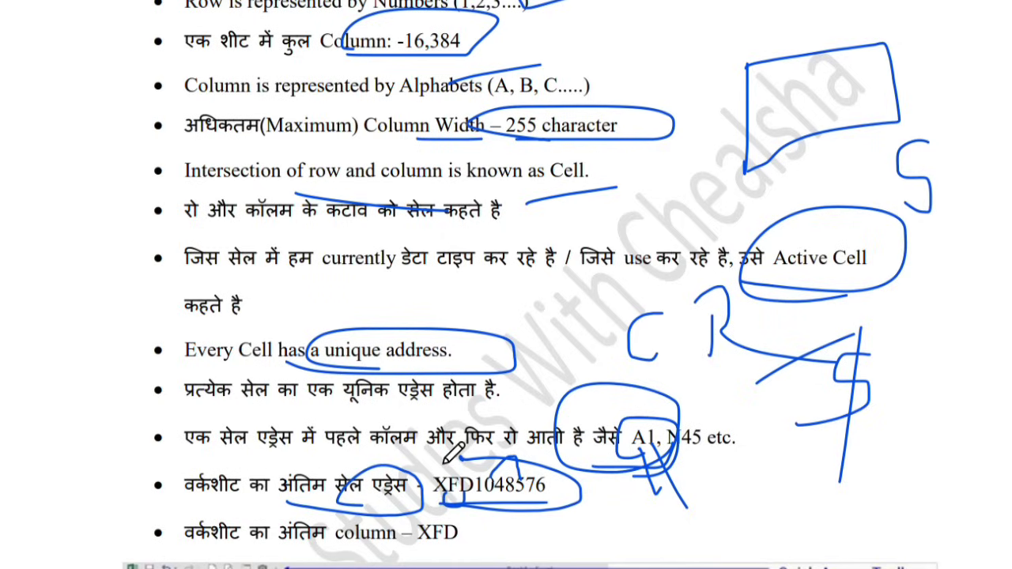
Mark the Name Box, an example cell, the Add New Sheet icon and the zoom slider area on the Excel window diagram.
scroll(455, 433, "down", 5)
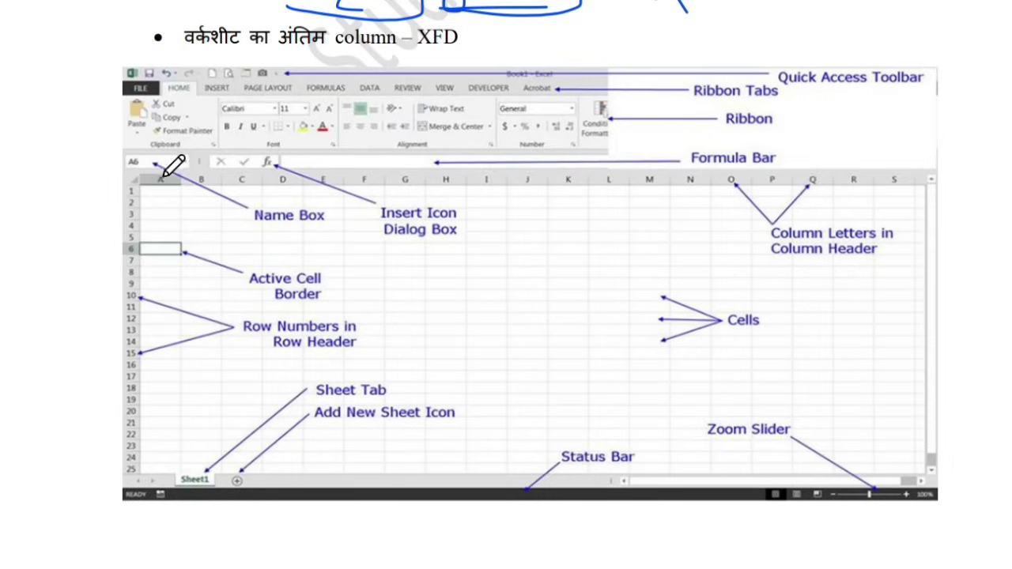
left_click_drag(124, 167, 183, 142)
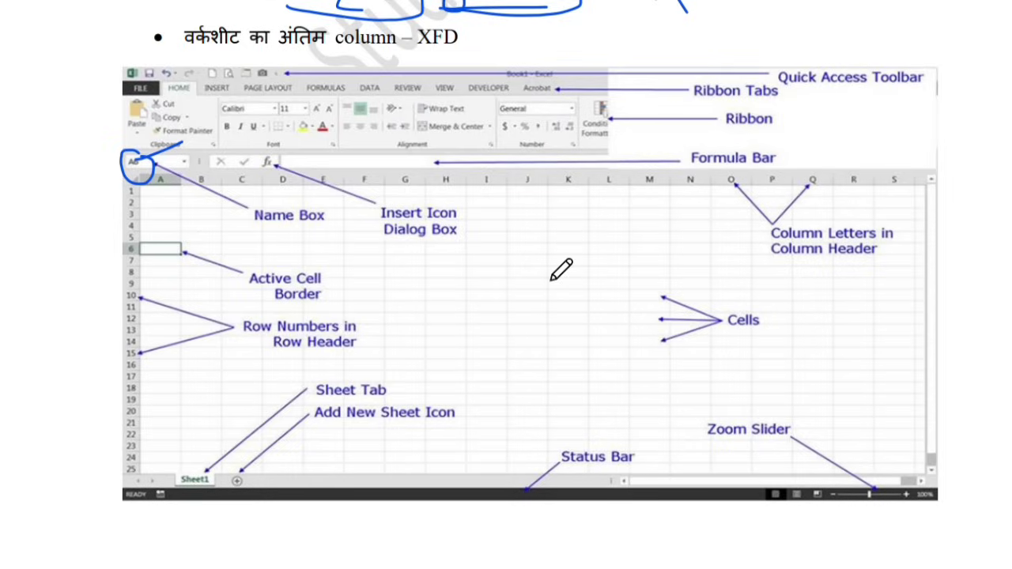
mouse_move(529, 275)
left_mouse_down()
mouse_move(544, 271)
mouse_move(520, 268)
left_mouse_up()
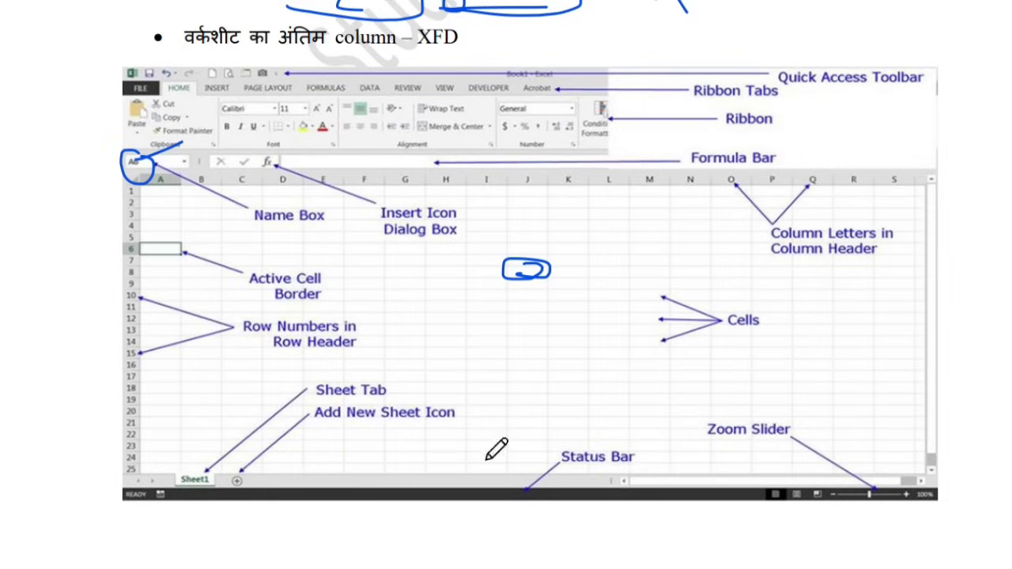
mouse_move(225, 499)
left_mouse_down()
mouse_move(240, 449)
mouse_move(250, 484)
left_mouse_up()
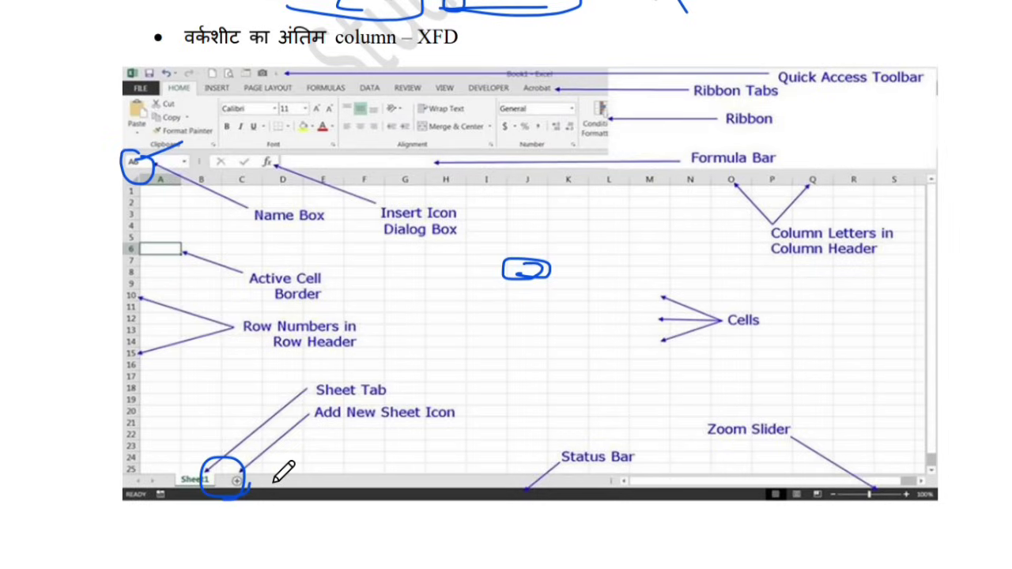
left_click_drag(806, 522, 826, 496)
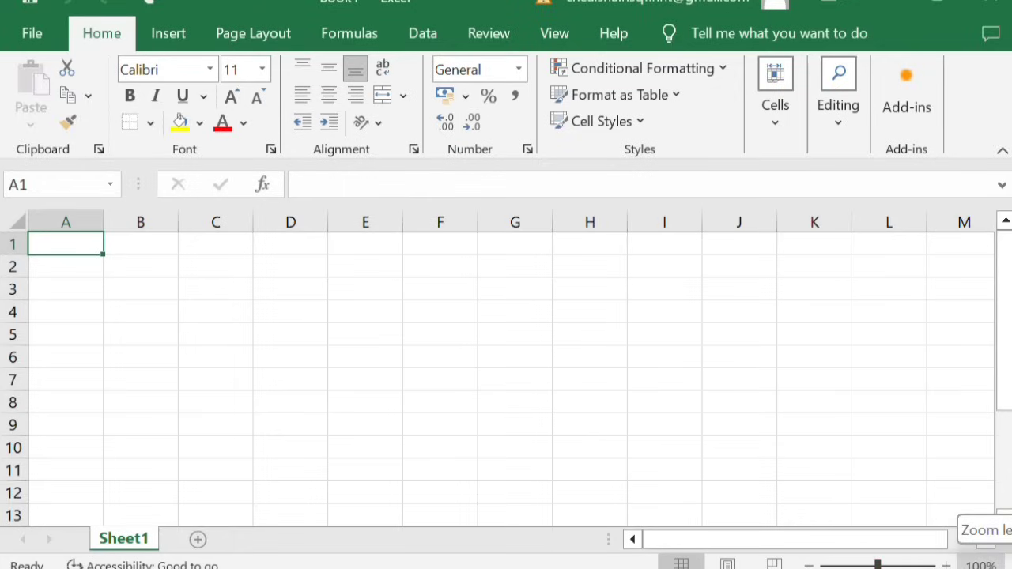
Switch to Excel and zoom the worksheet to 40%, 10% and 400%, returning to 100%.
left_click(841, 565)
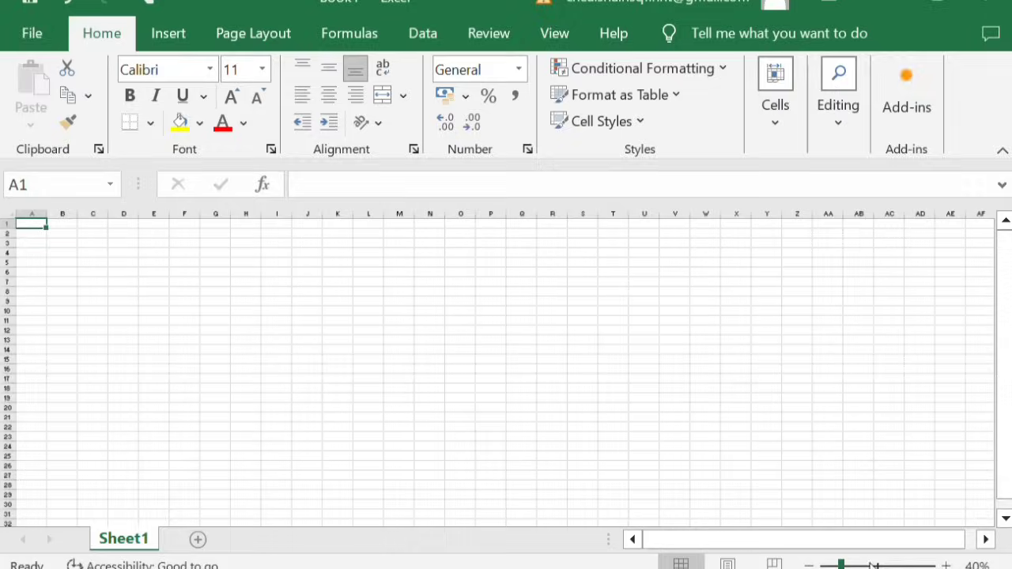
left_click_drag(841, 565, 822, 564)
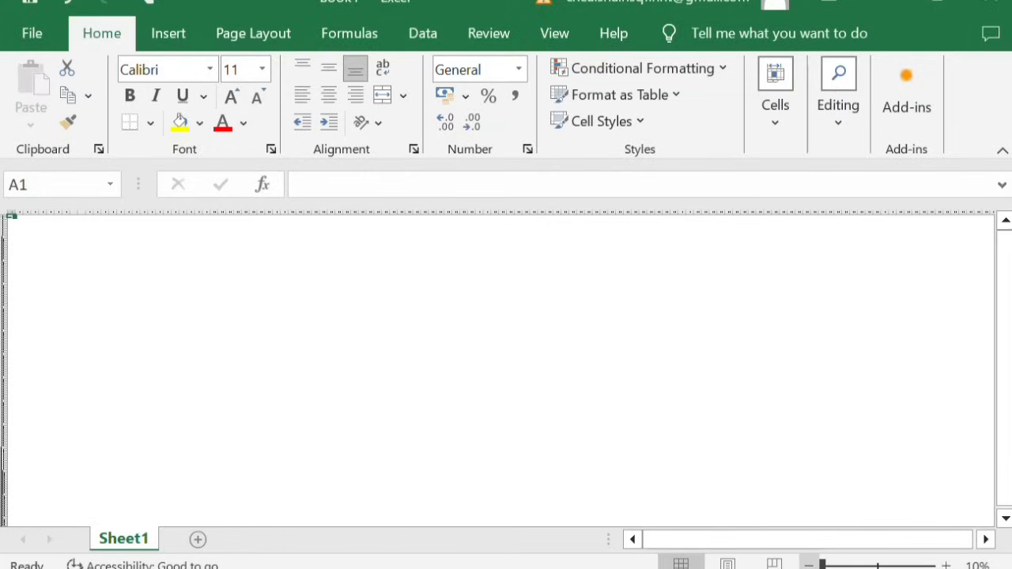
left_click(933, 565)
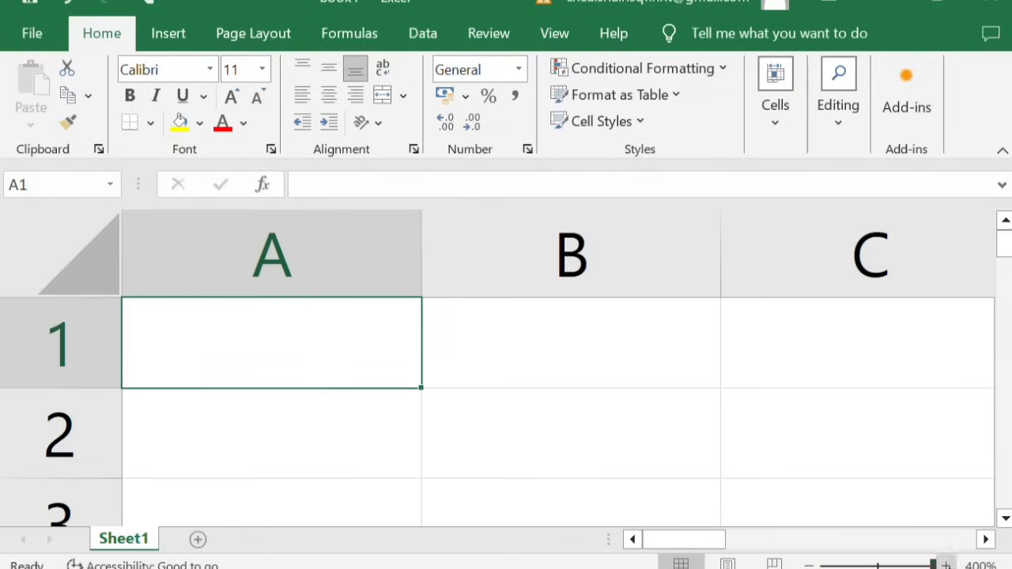
left_click_drag(933, 565, 876, 565)
left_click(946, 565)
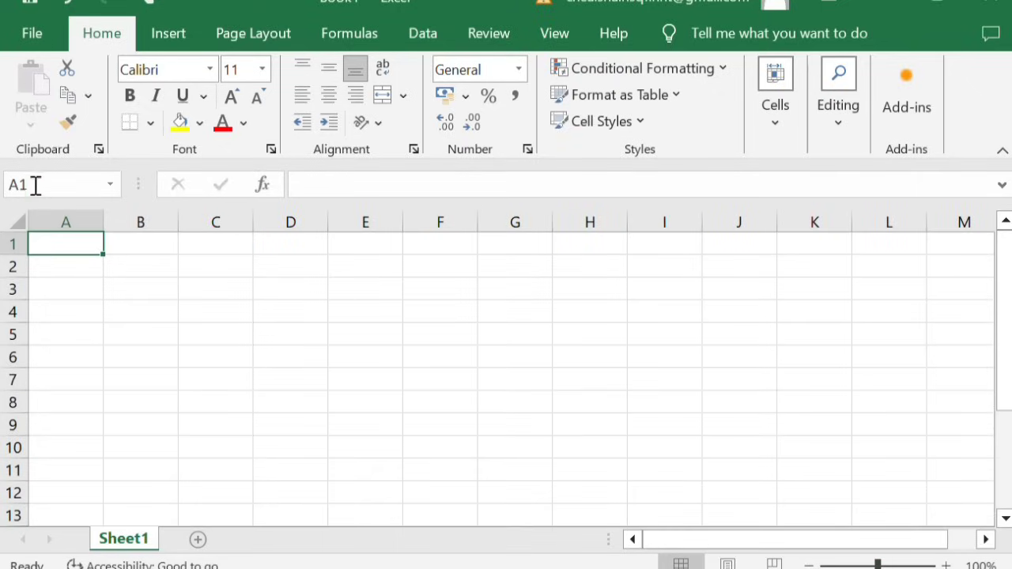
Select cells C4 and G5 to check their references, and view the workbook start page before returning to the sheet.
left_click(182, 319)
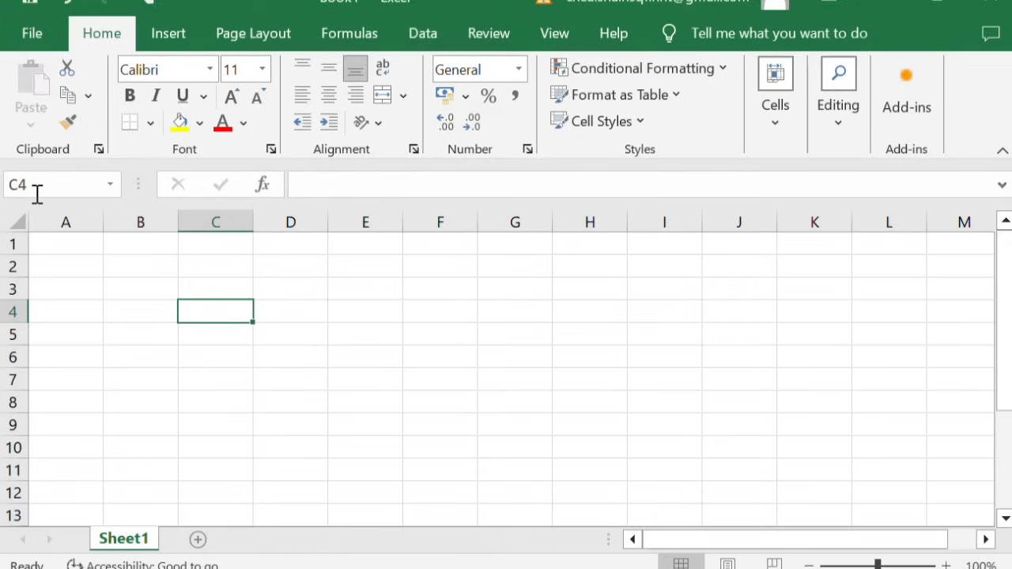
left_click(488, 327)
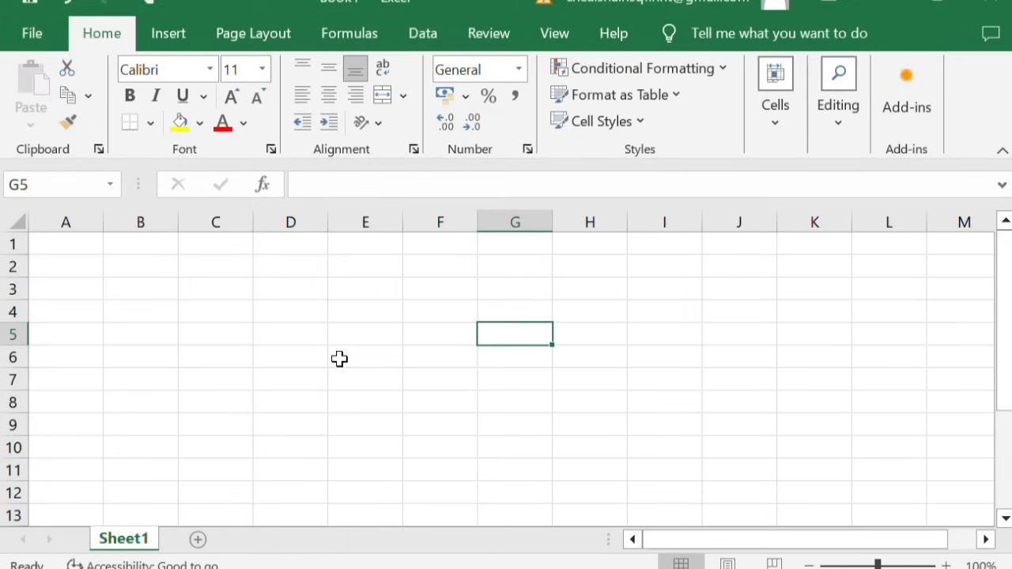
left_click(31, 34)
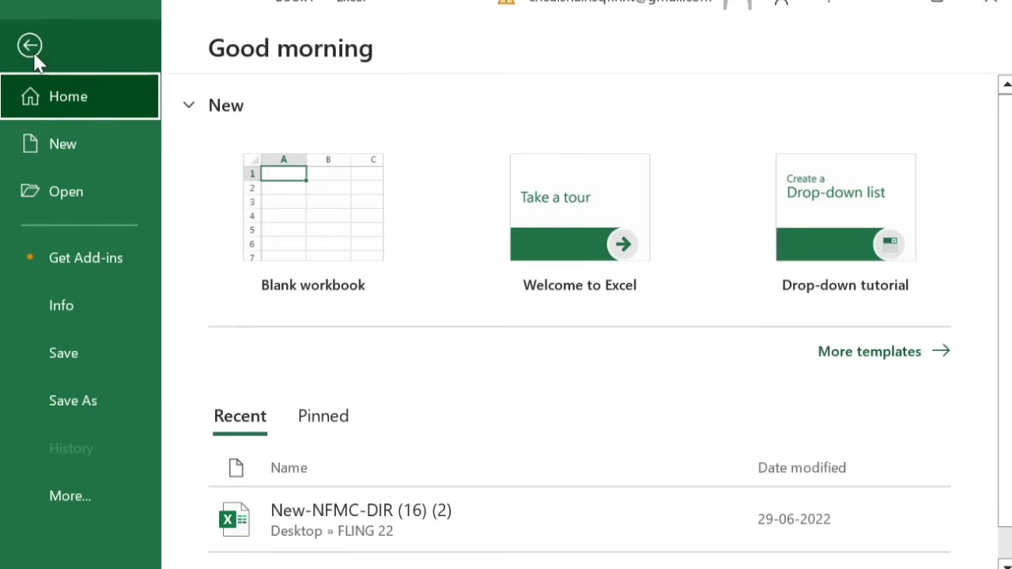
left_click(30, 47)
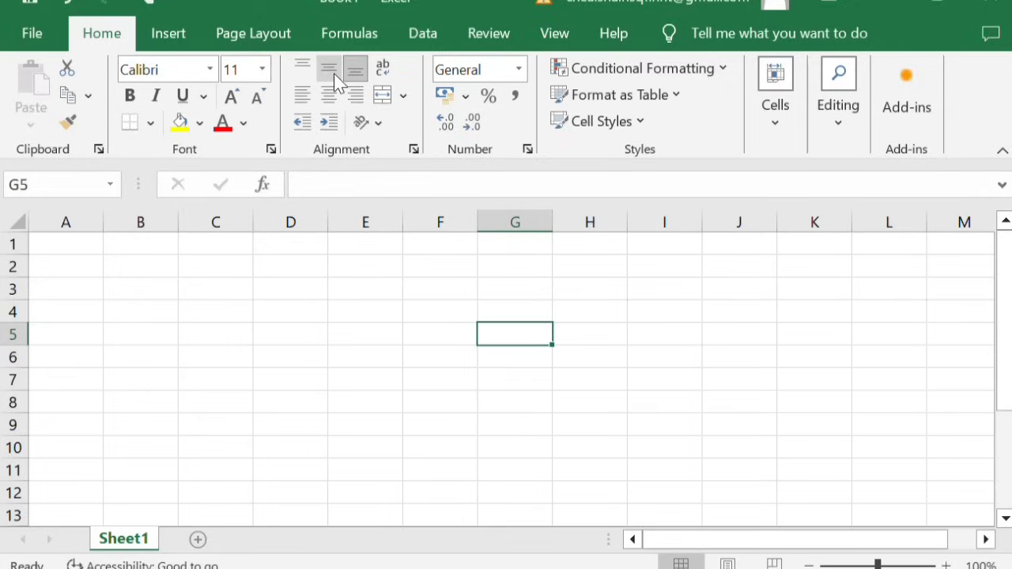
Enter HELLO in cell D6 and set its vertical alignment to middle.
left_click(312, 354)
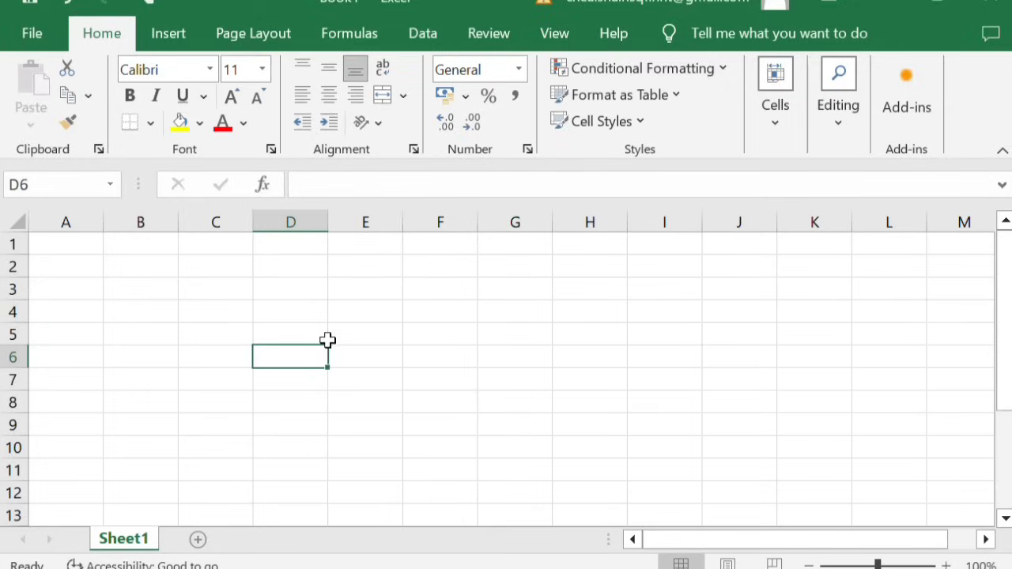
type("HELLO")
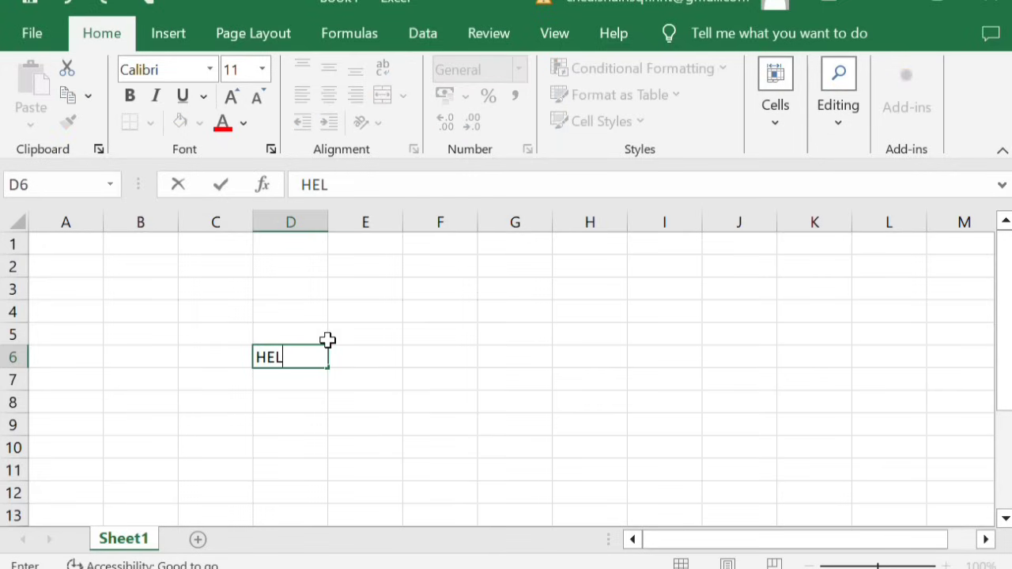
left_click(409, 364)
left_click(296, 357)
left_click(301, 69)
left_click(301, 69)
left_click(331, 73)
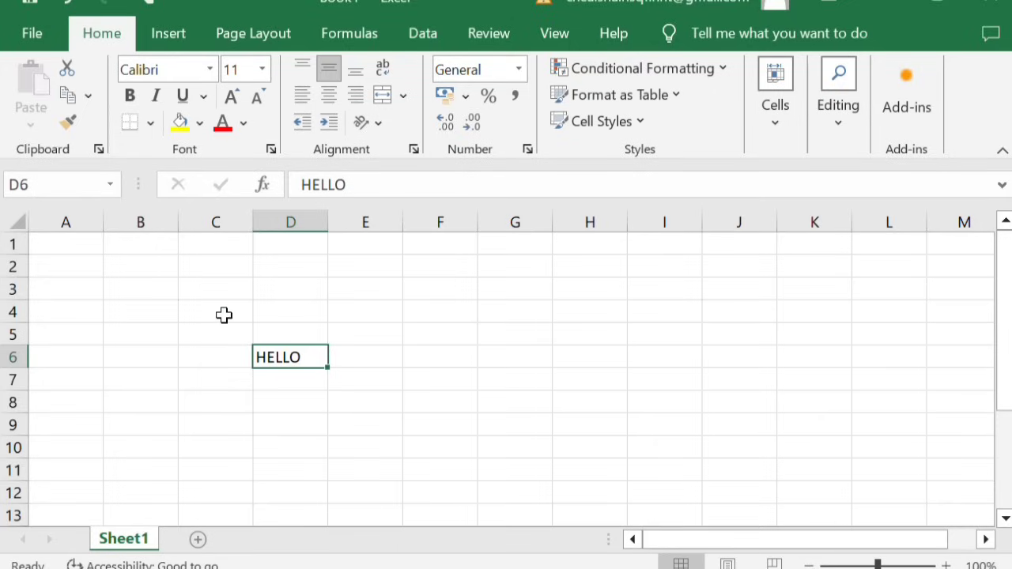
left_click_drag(224, 314, 372, 316)
Enter a long string of repeated letter g in cell E6 and wrap the text within the cell.
left_click(365, 357)
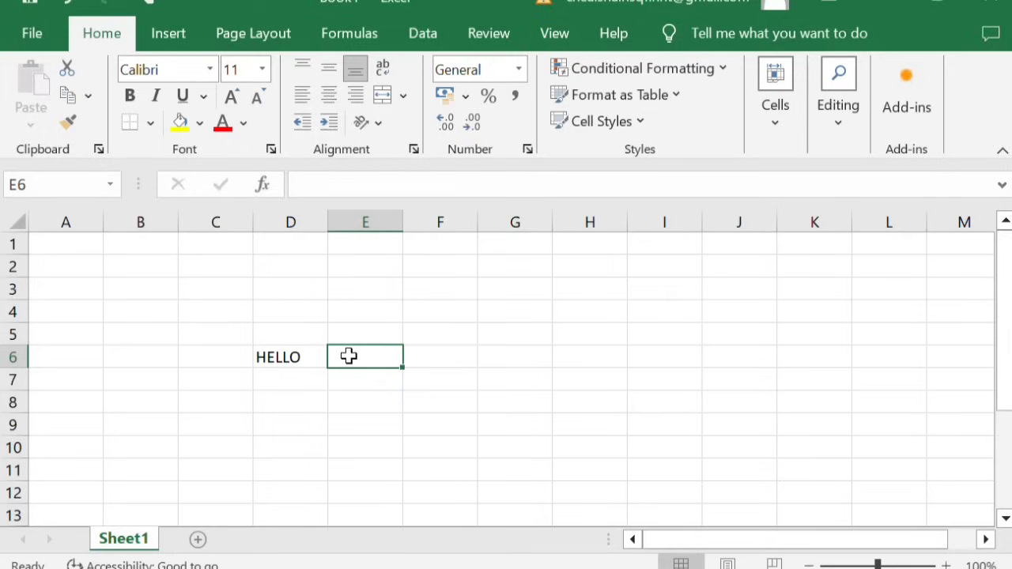
type("ggggggggggggggggggggggg")
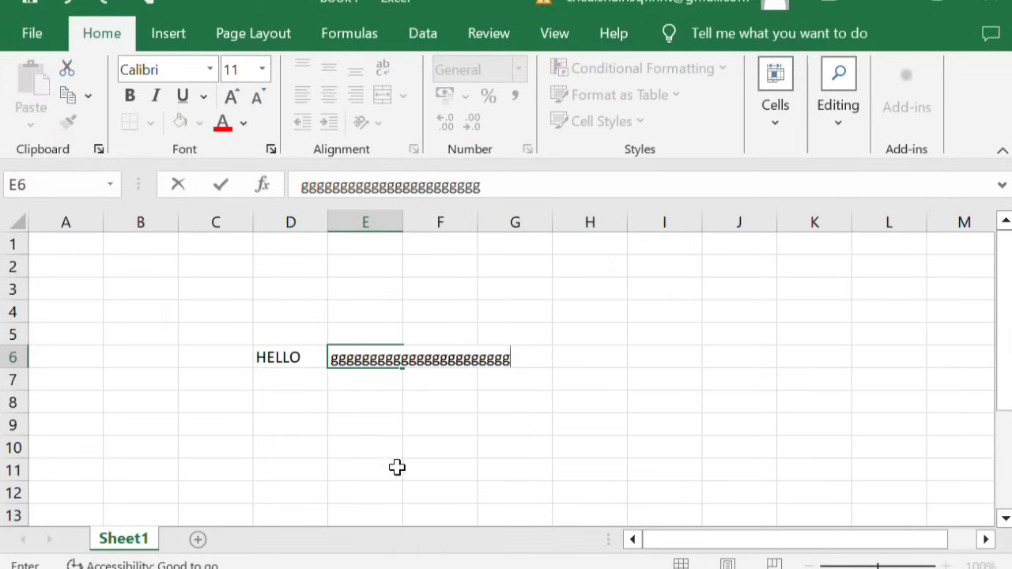
left_click(396, 467)
left_click(375, 357)
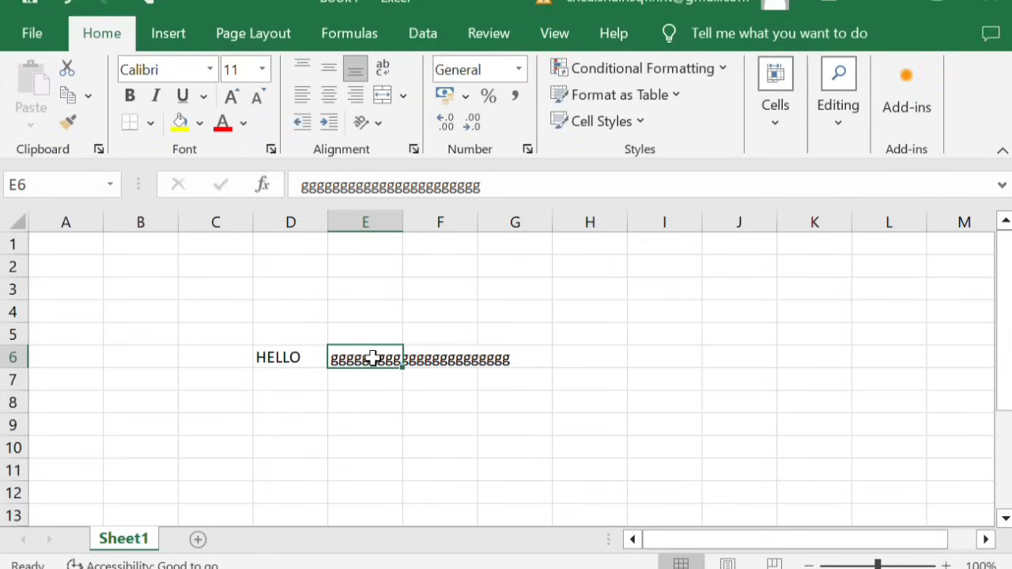
left_click(382, 73)
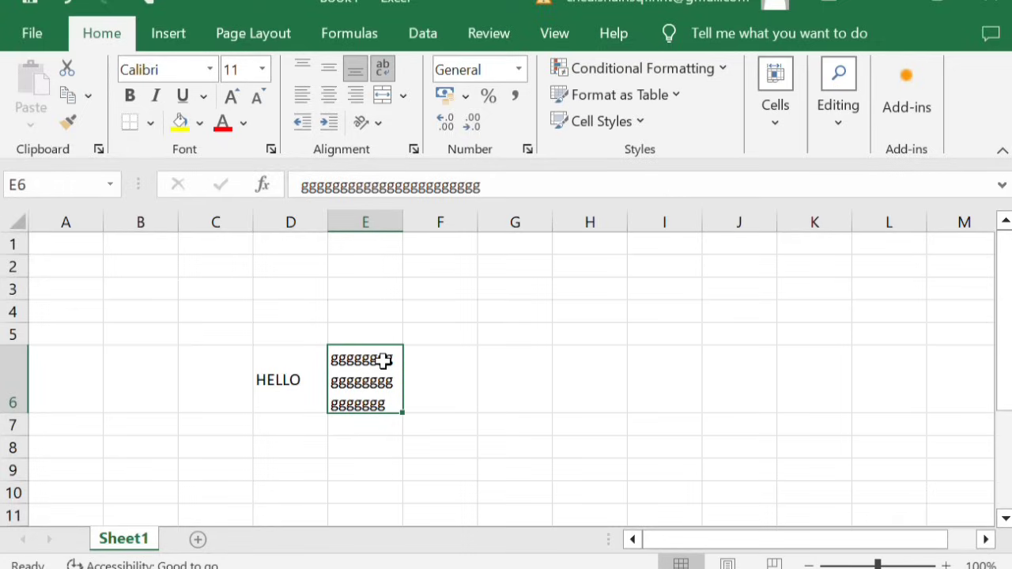
left_click(492, 328)
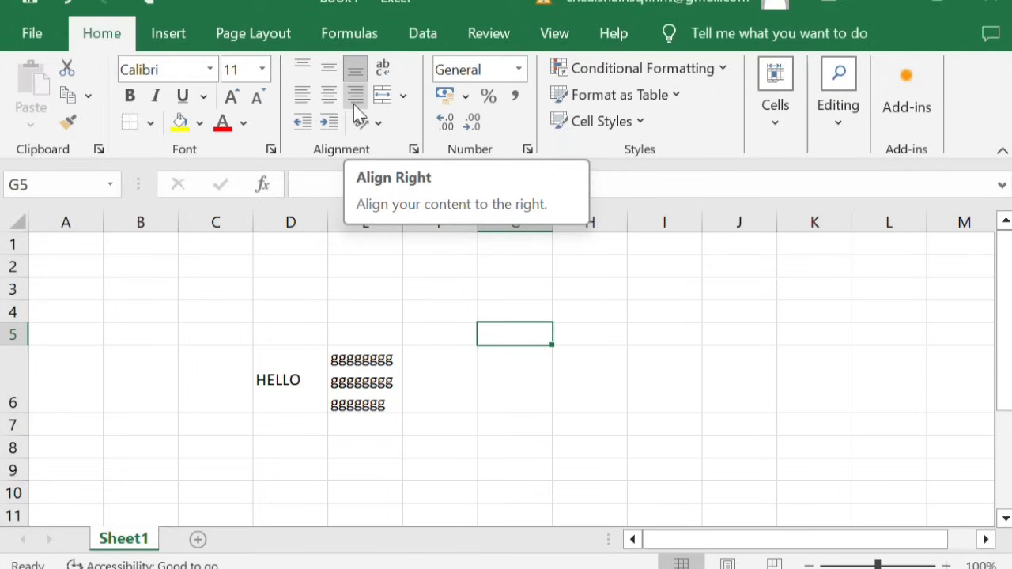
Merge and center the range F2:H3.
left_click_drag(439, 289, 585, 274)
left_click(402, 95)
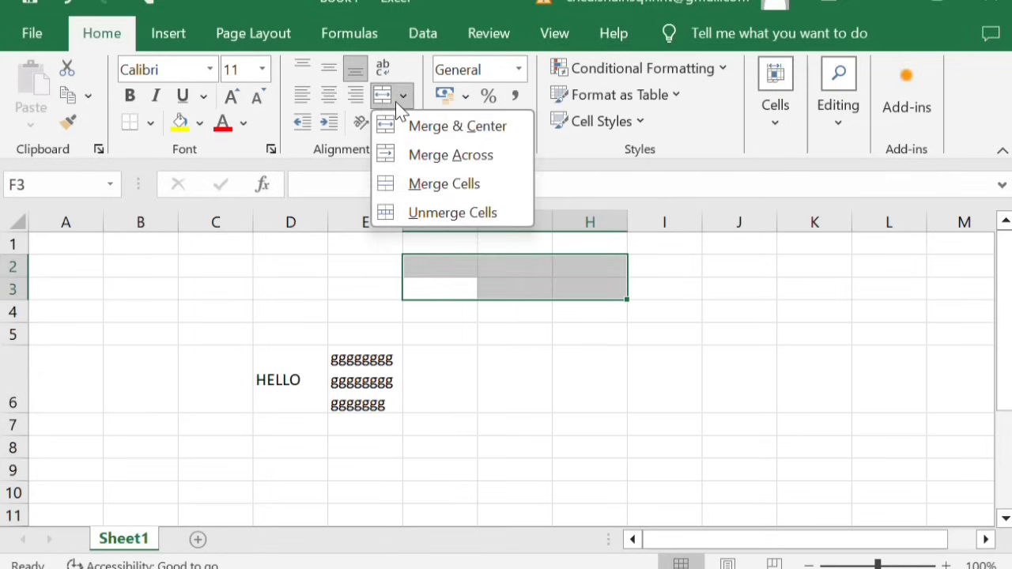
left_click(418, 124)
left_click(502, 356)
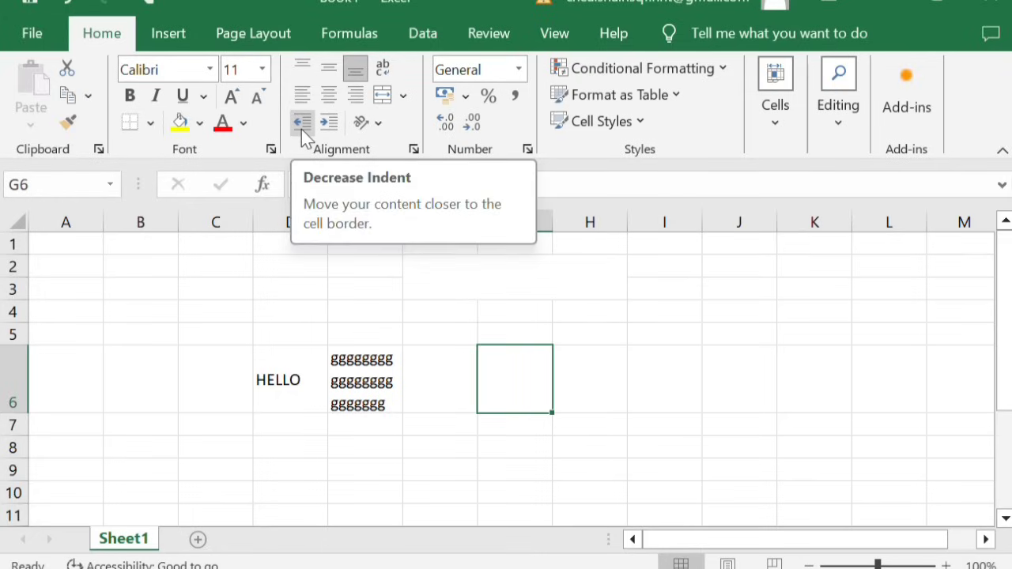
Review the text orientation choices, the cell delete and format options including Default Width, and the editing commands.
left_click(378, 125)
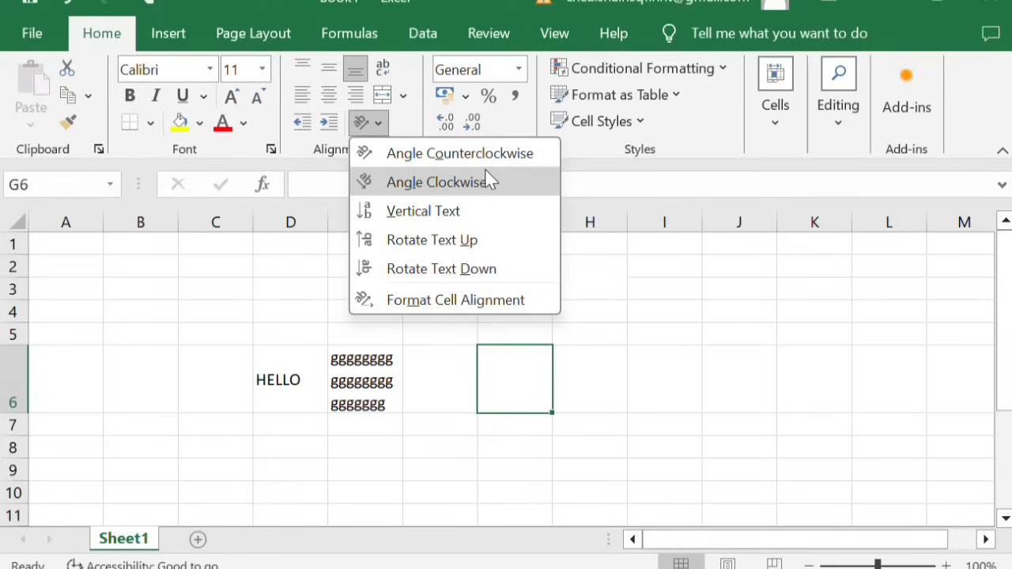
left_click(541, 168)
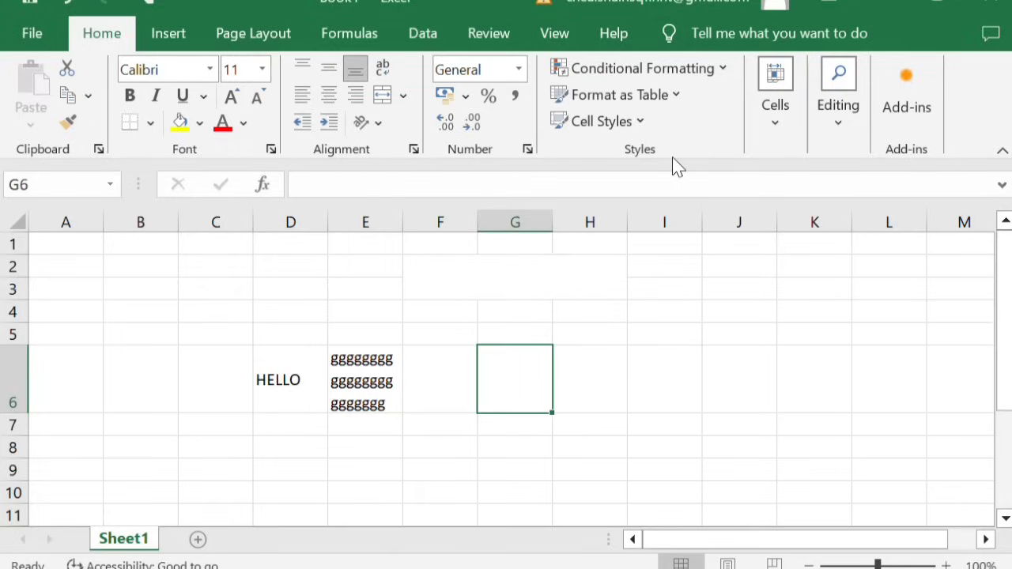
left_click(789, 132)
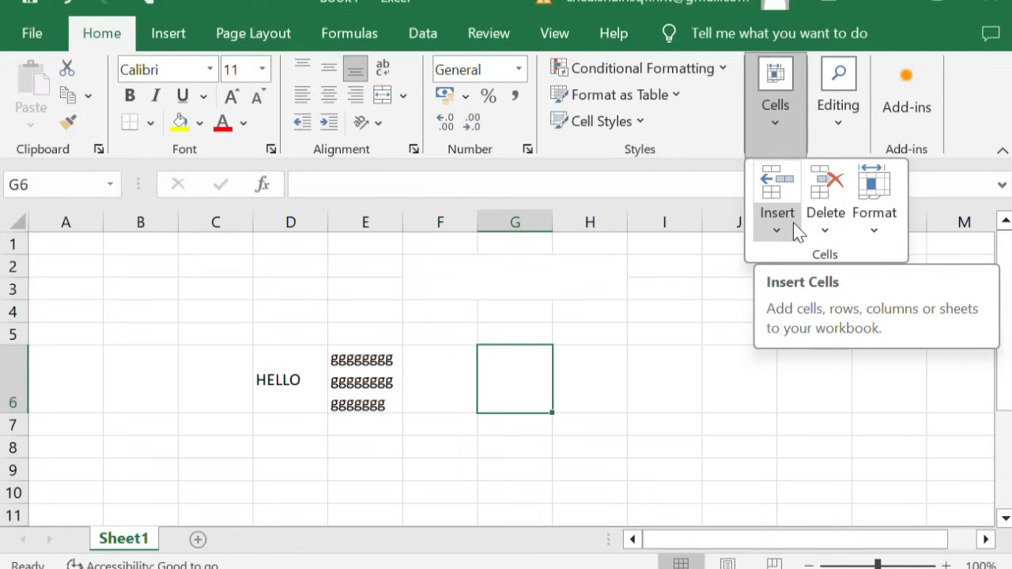
left_click(781, 143)
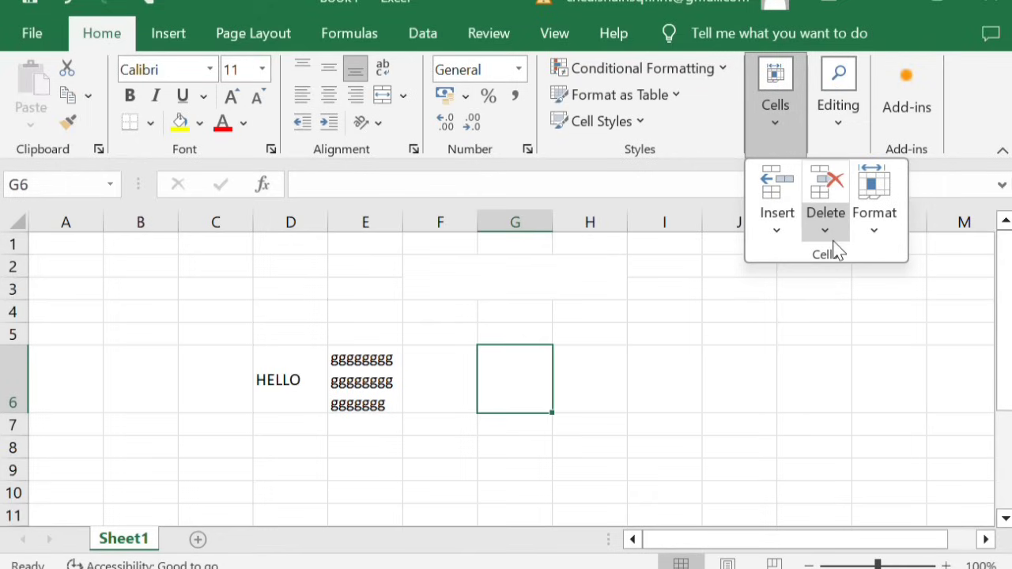
left_click(830, 237)
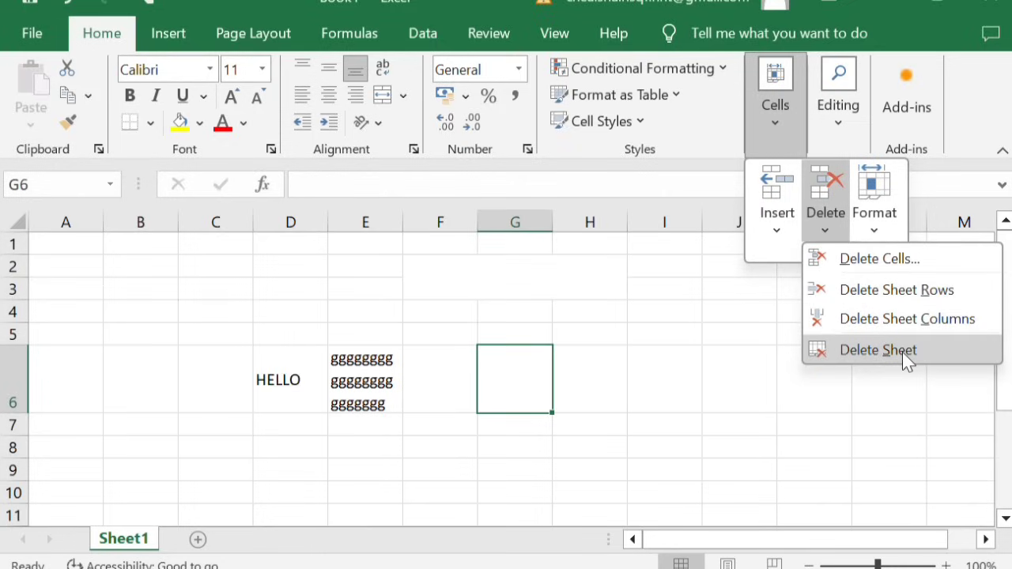
left_click(869, 223)
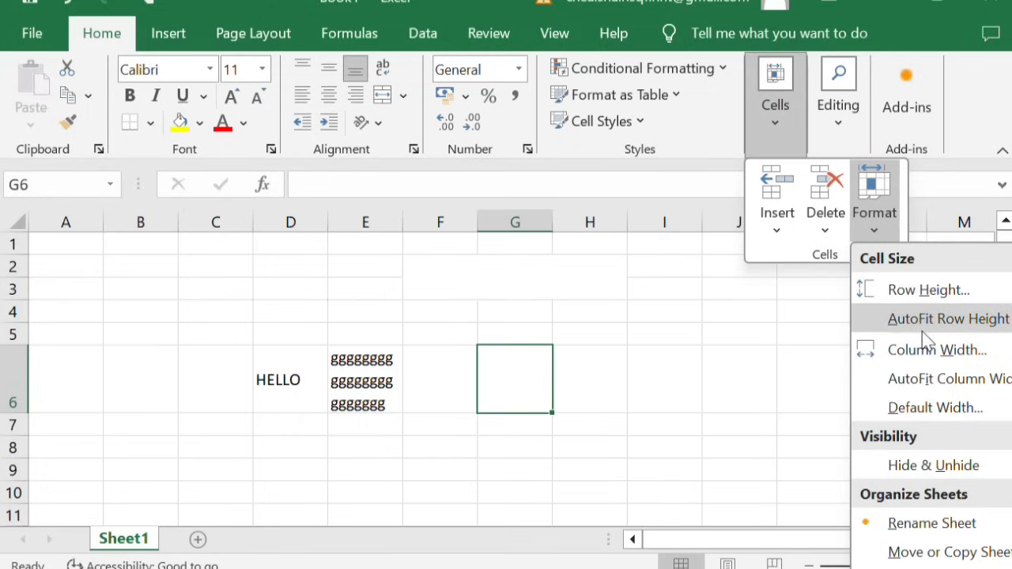
left_click(934, 408)
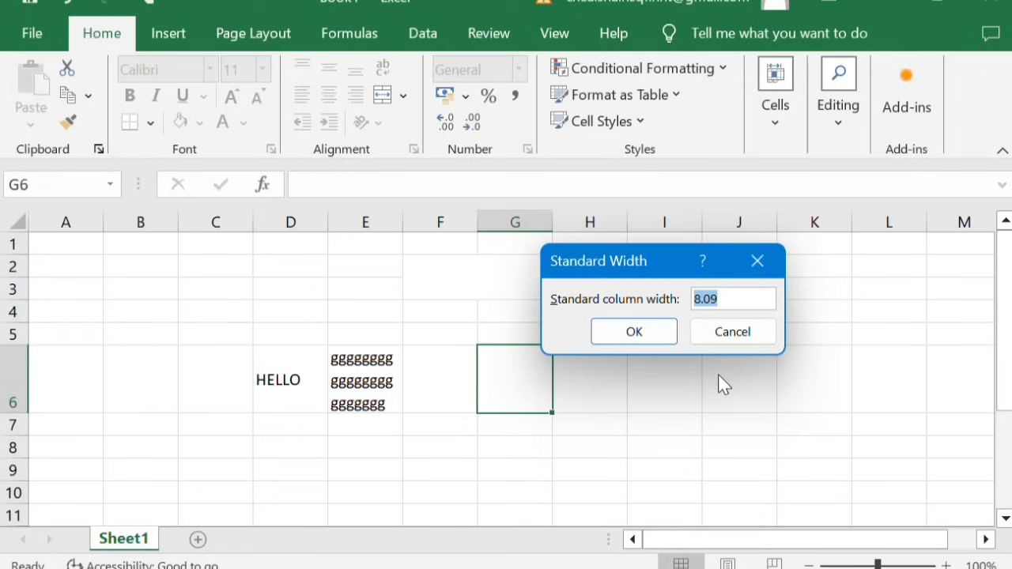
left_click(725, 332)
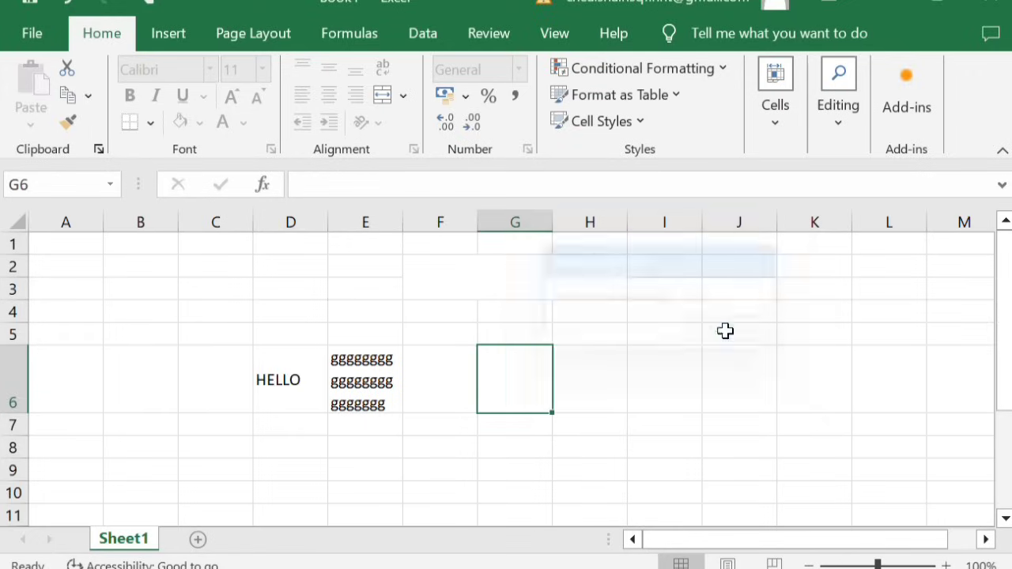
left_click(854, 293)
left_click(841, 127)
left_click(841, 126)
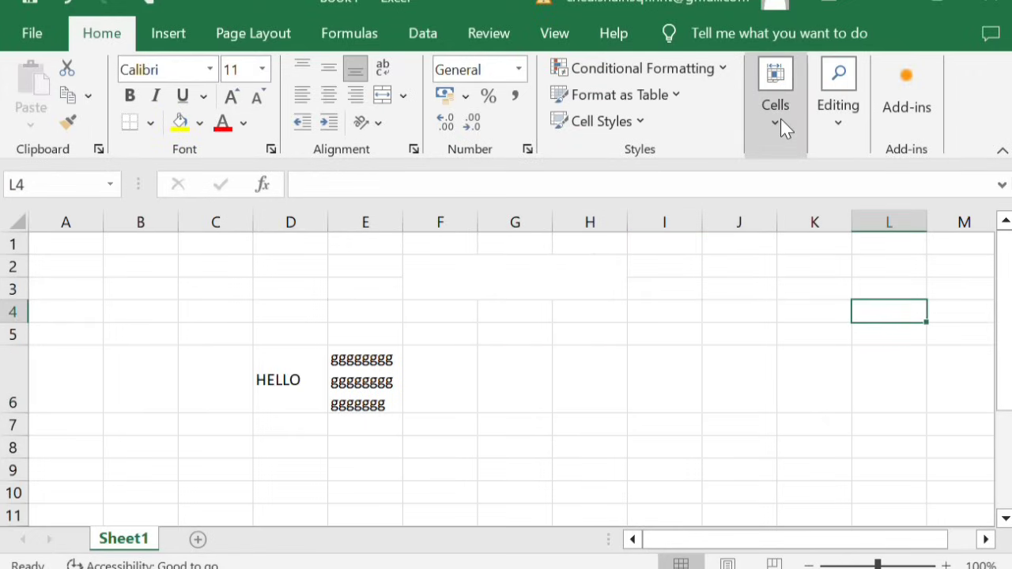
left_click(836, 121)
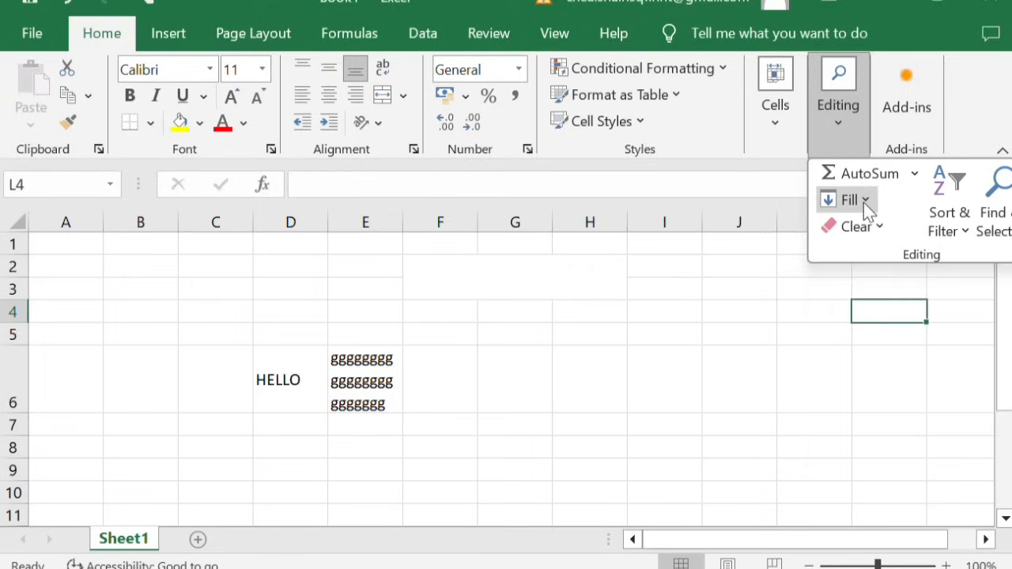
Enter the numbers 1, 2, 3 and 4 in cells A2 to A5.
left_click(73, 273)
left_click(67, 267)
type("1")
key("Return")
type("2")
key("Return")
type("2")
key("Return")
key("Up")
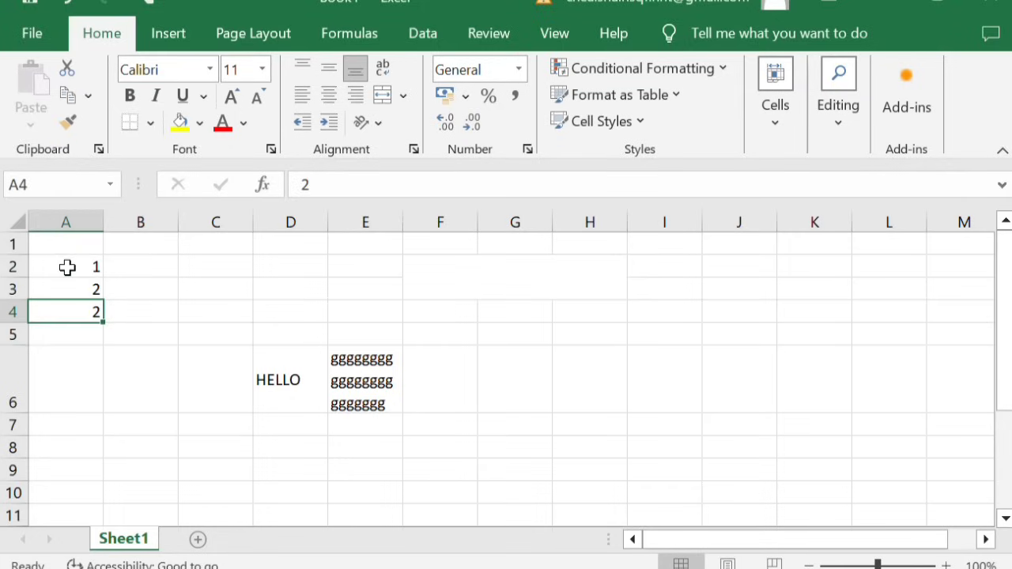
type("3")
key("Return")
type("4")
key("Return")
Fill the range A2:A7 down from its first cell, and undo the fill.
left_click_drag(68, 267, 99, 427)
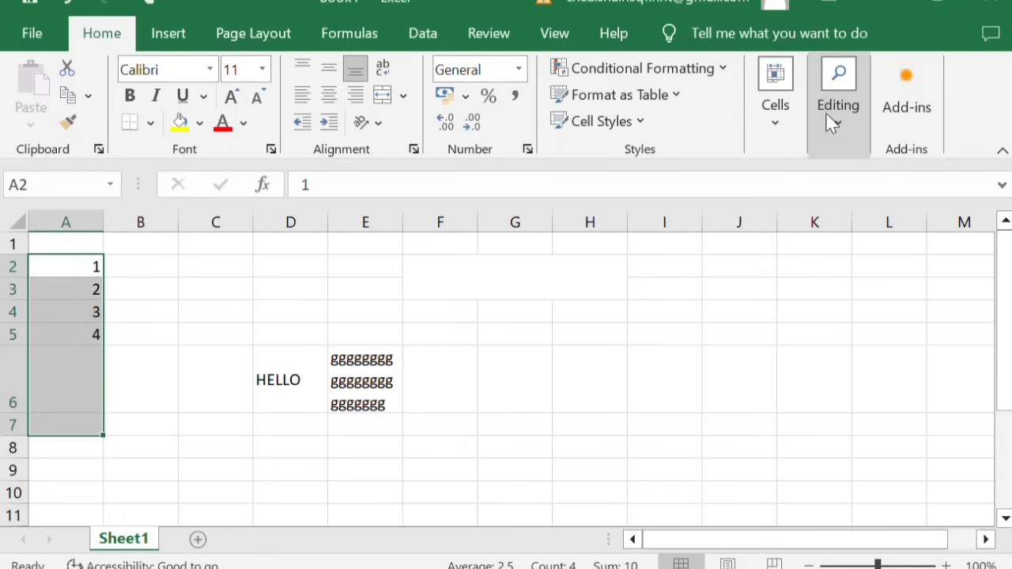
left_click(863, 123)
left_click(852, 198)
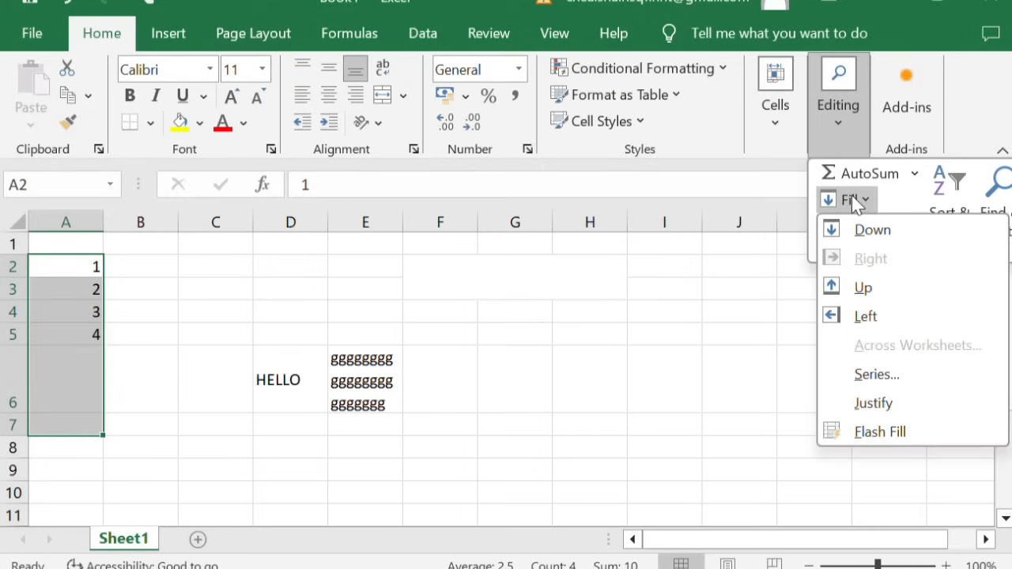
left_click(874, 238)
left_click(637, 280)
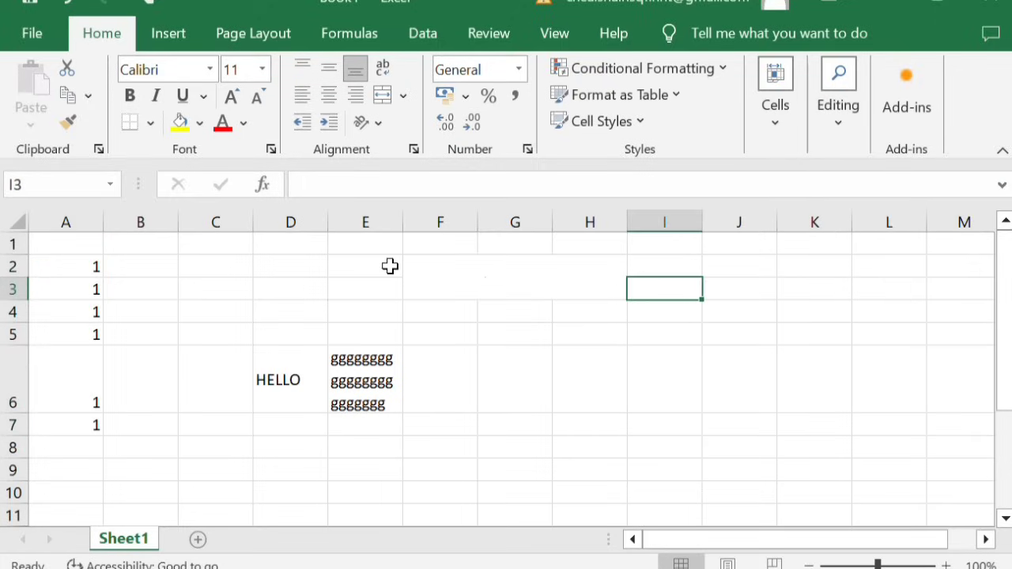
key("ctrl+z")
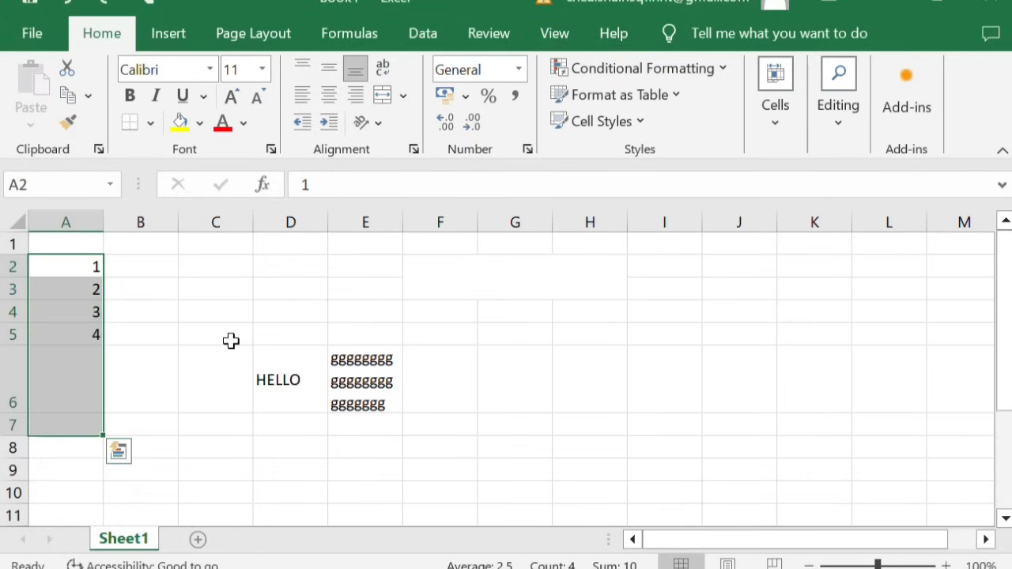
left_click(75, 364)
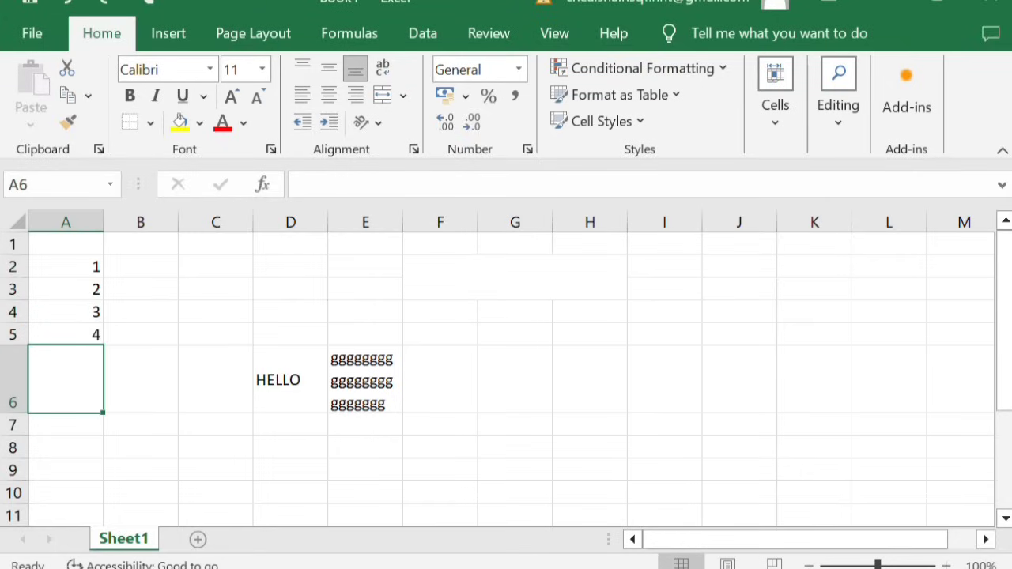
key("Right")
key("Right")
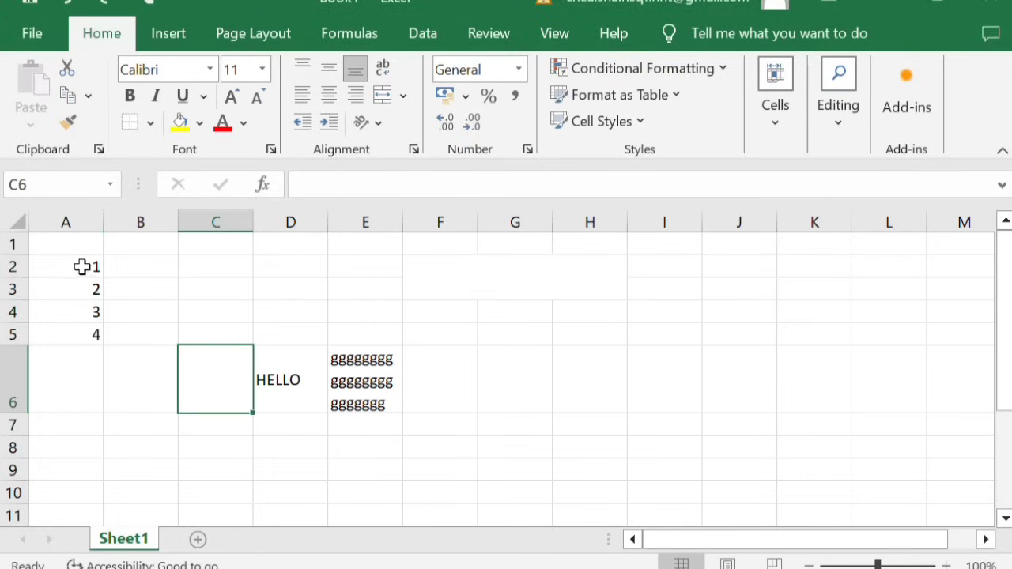
left_click(82, 268)
key("F2")
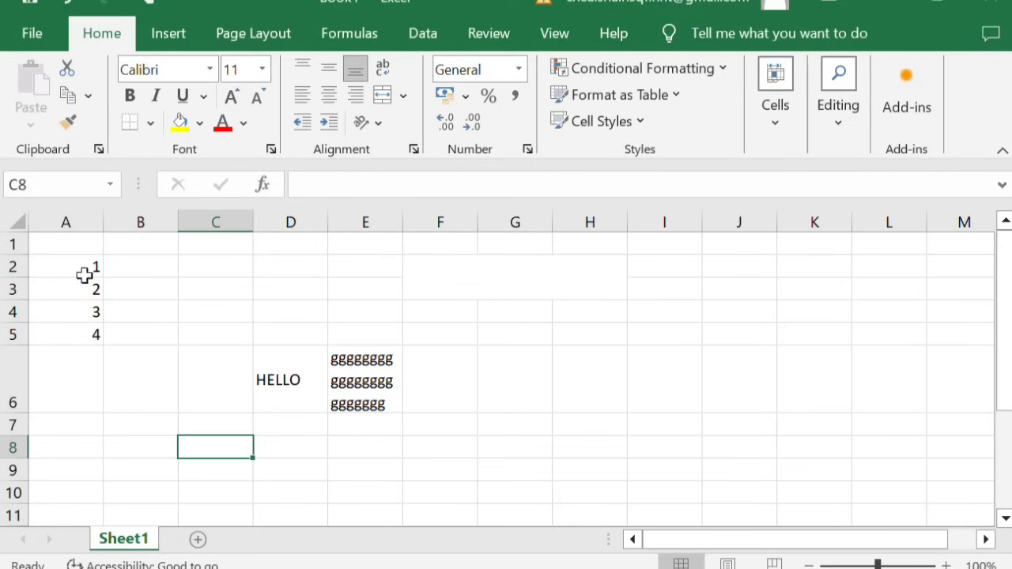
Fill the range A2:A10 with a linear series in columns using a step value of 1.
left_click_drag(84, 273, 66, 494)
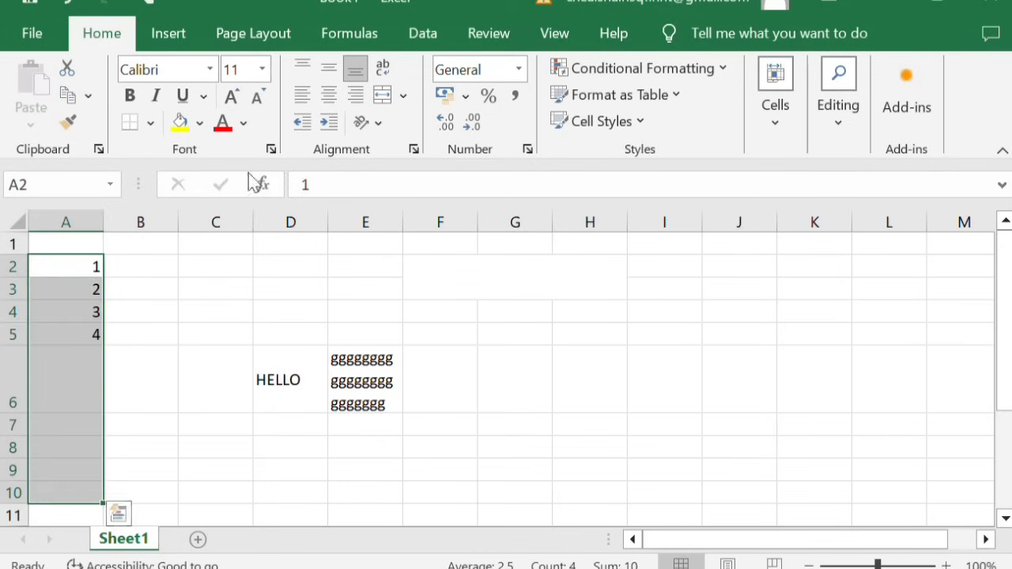
left_click(823, 132)
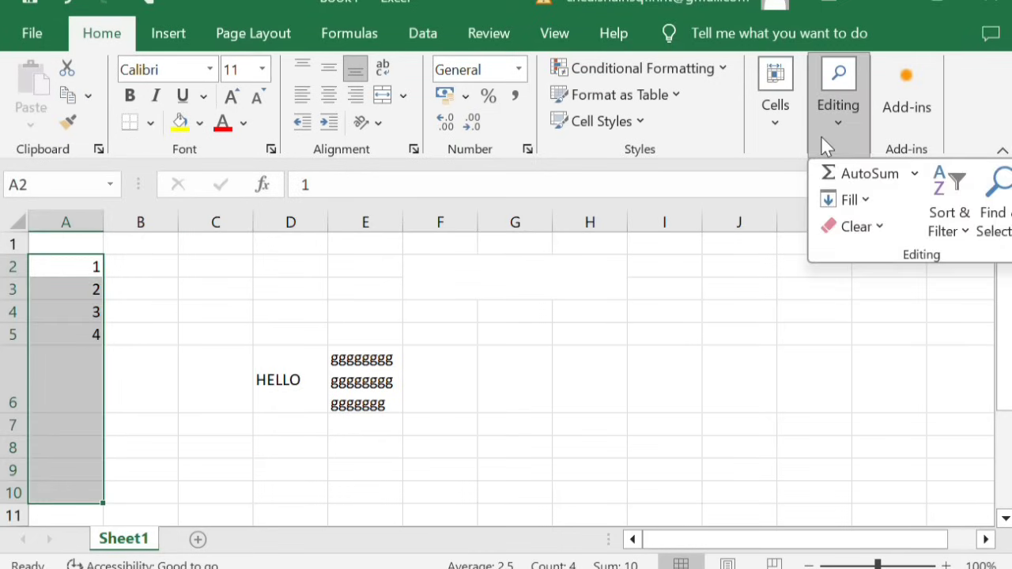
left_click(864, 199)
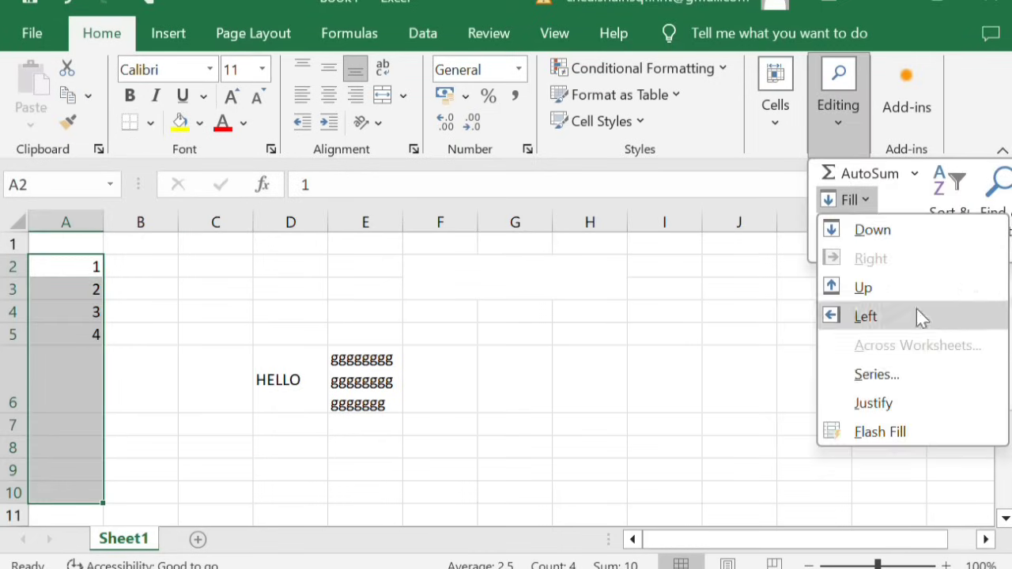
left_click(898, 386)
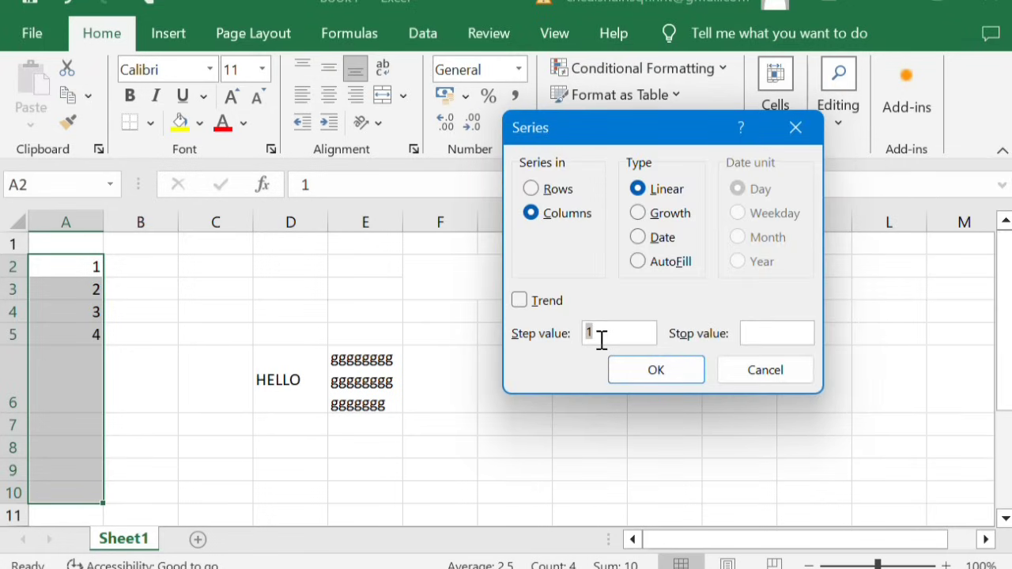
left_click(651, 372)
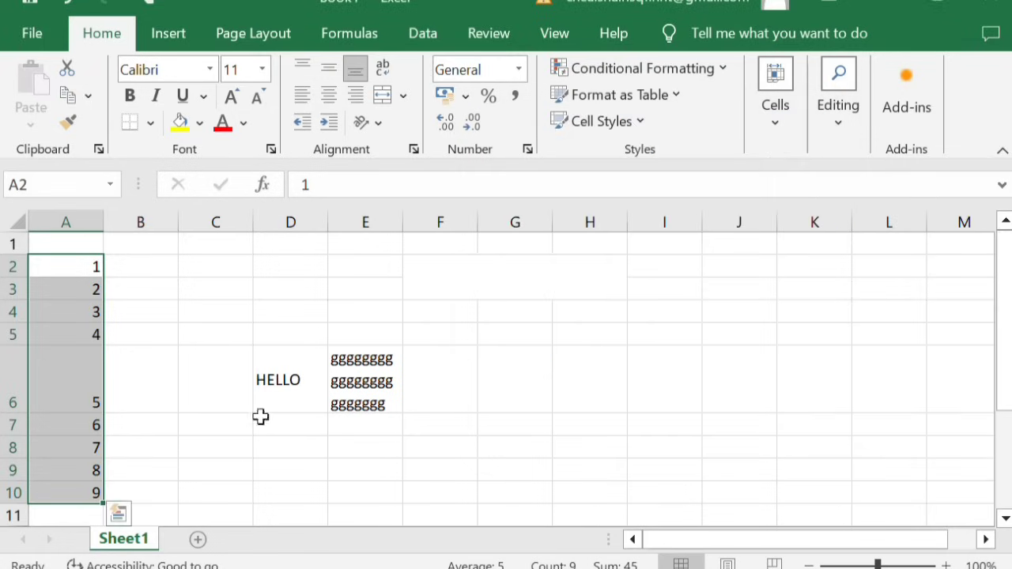
left_click(143, 401)
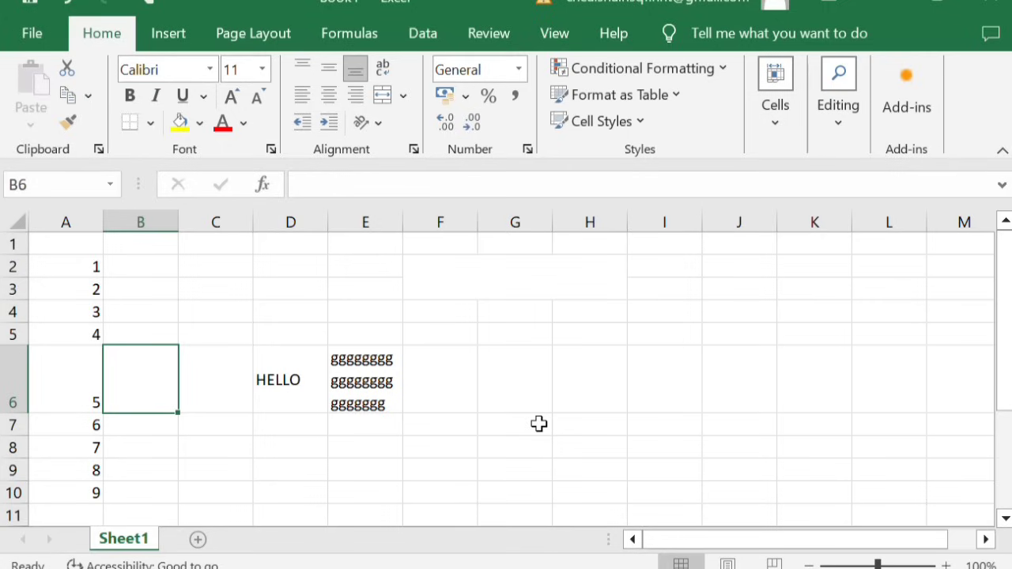
Review the Clear options and the Sort & Filter and Find & Select commands.
left_click(838, 102)
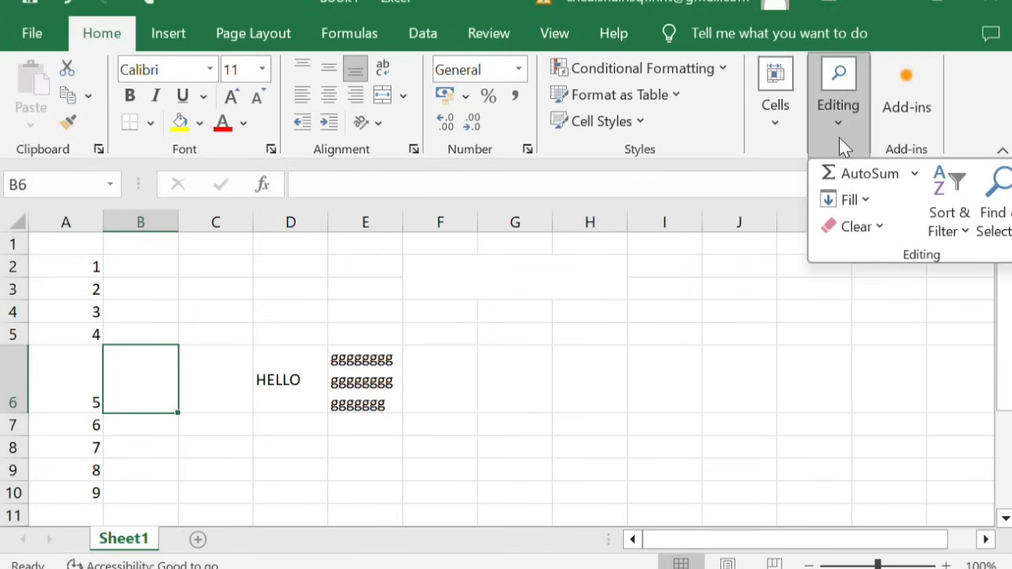
left_click(876, 229)
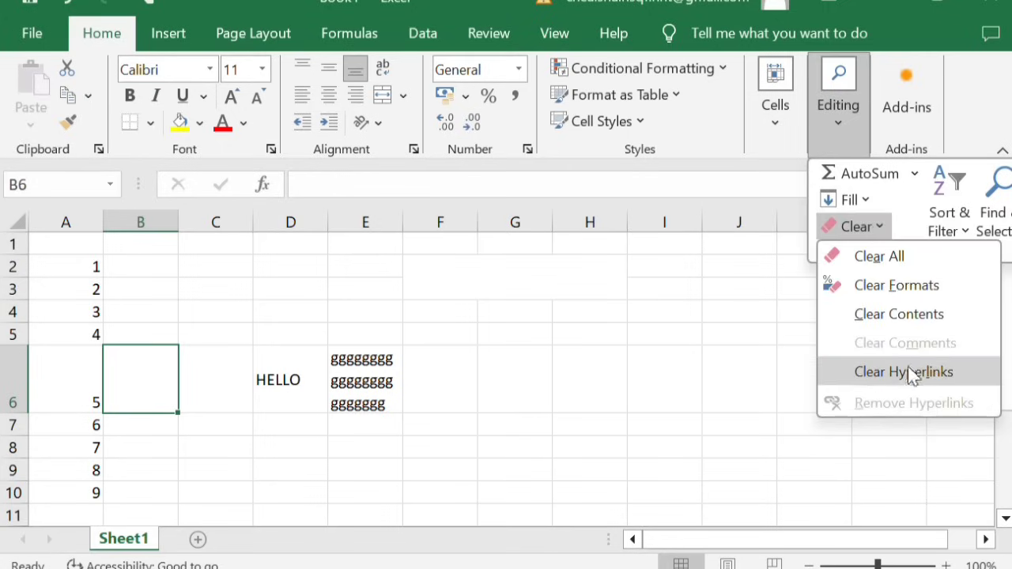
left_click(770, 404)
left_click(840, 110)
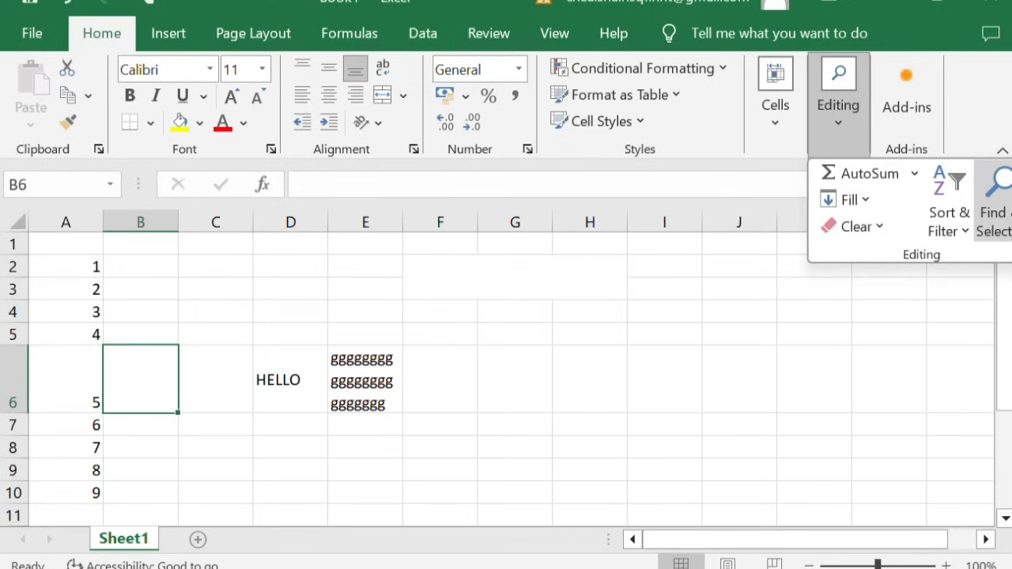
Examine the insertable items, including the symbol, text, PivotChart and Sparklines options.
left_click(182, 38)
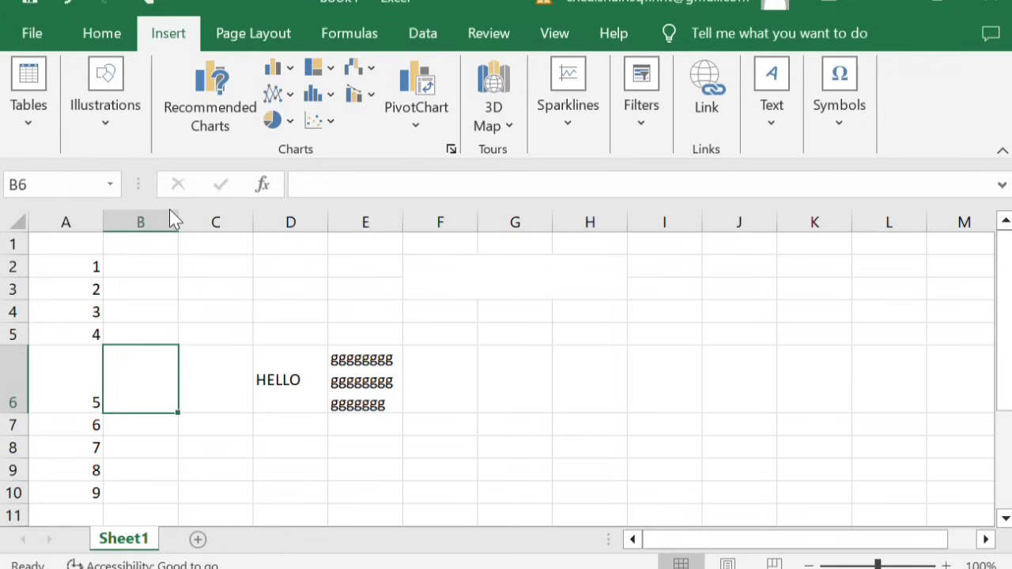
left_click(121, 148)
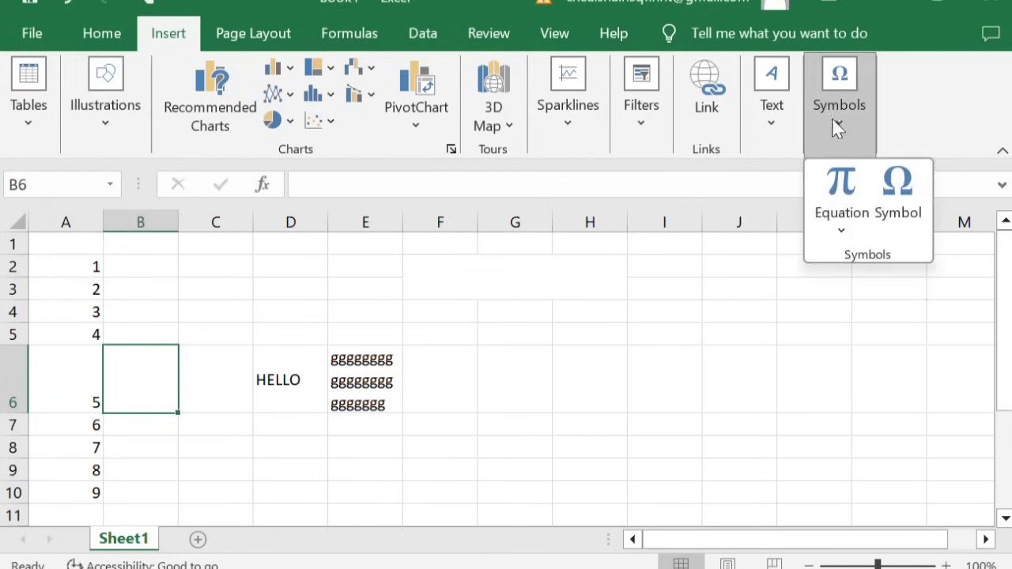
mouse_move(780, 130)
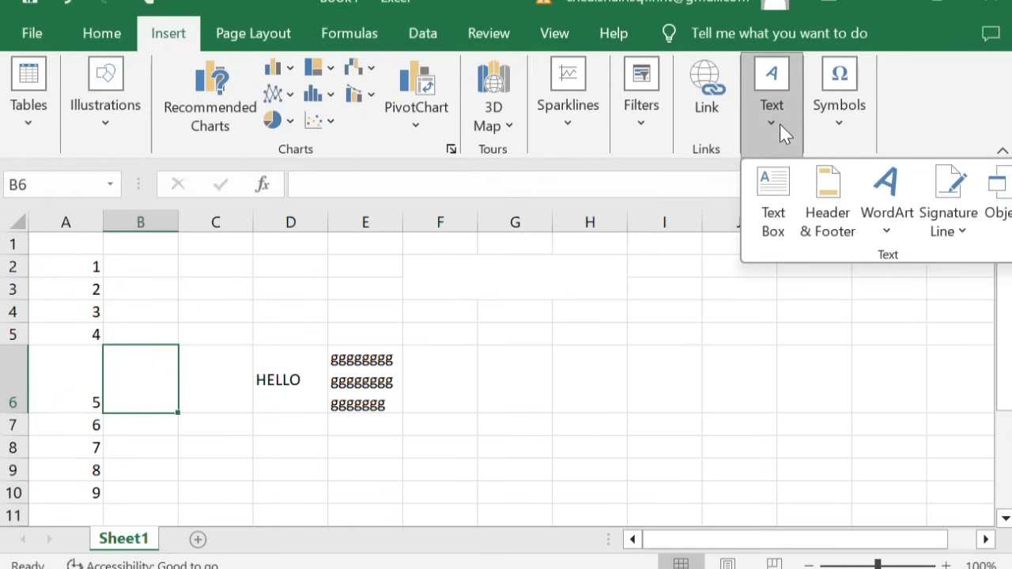
left_click(597, 324)
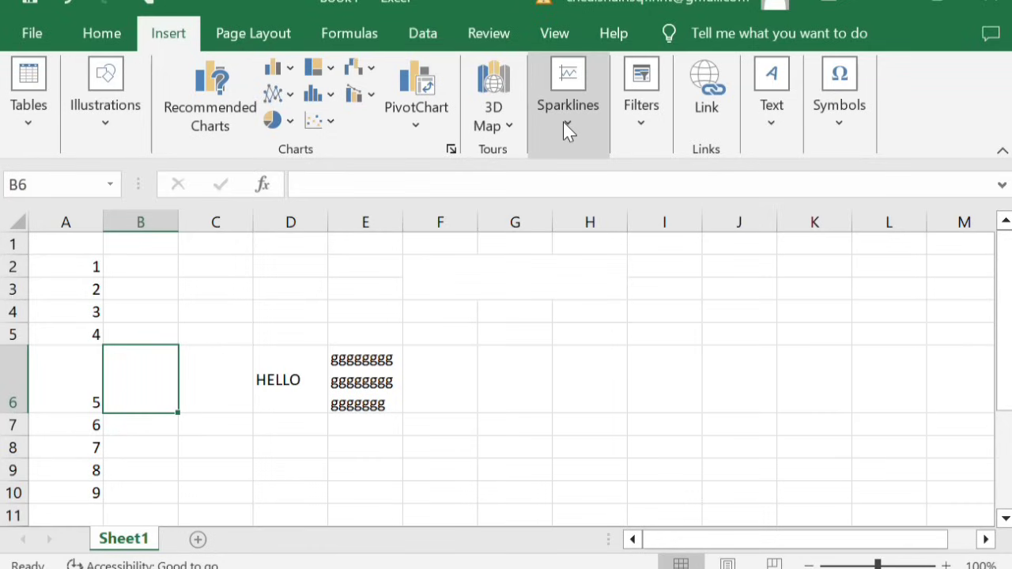
left_click(414, 122)
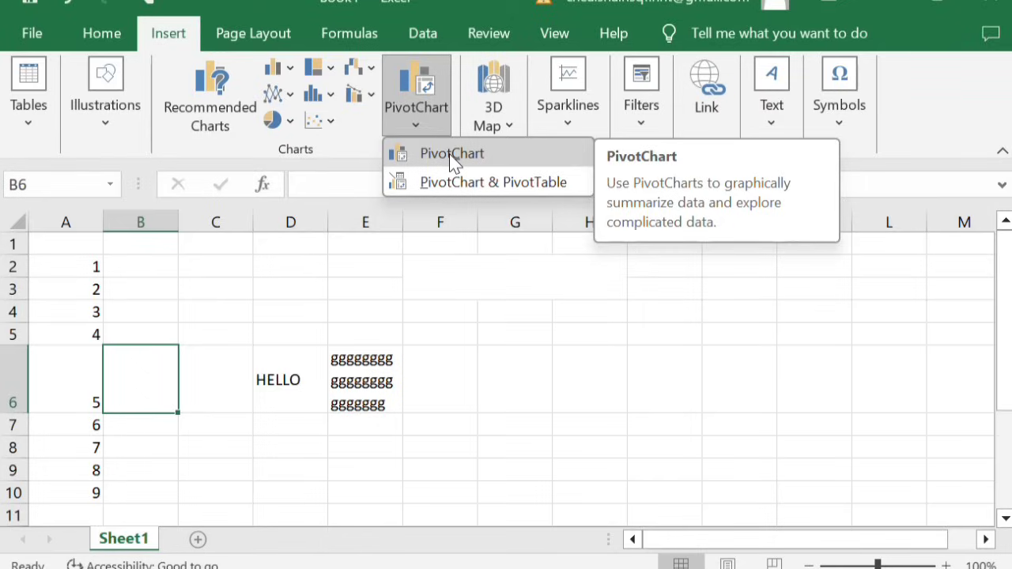
left_click(560, 121)
left_click(562, 120)
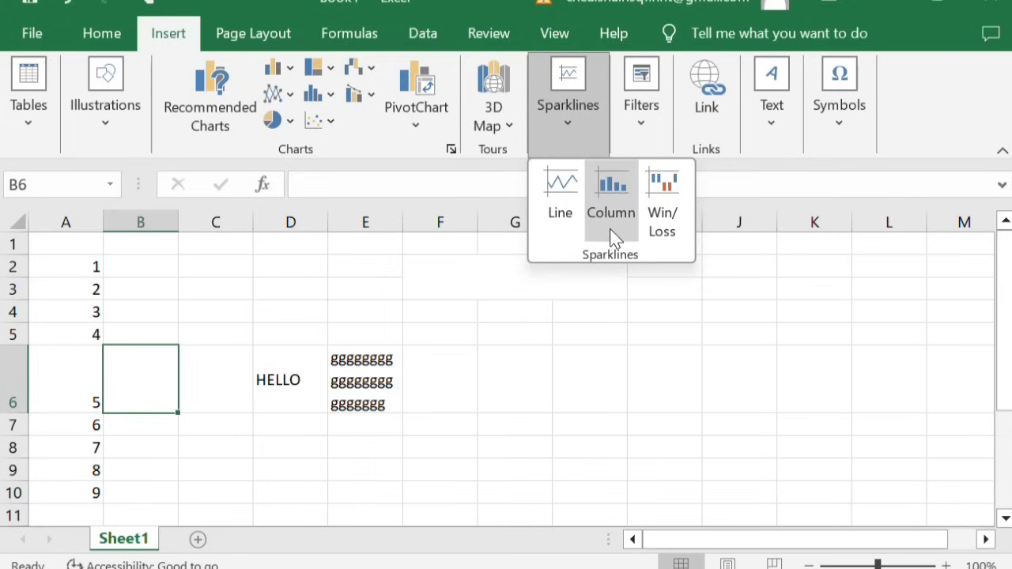
left_click(524, 294)
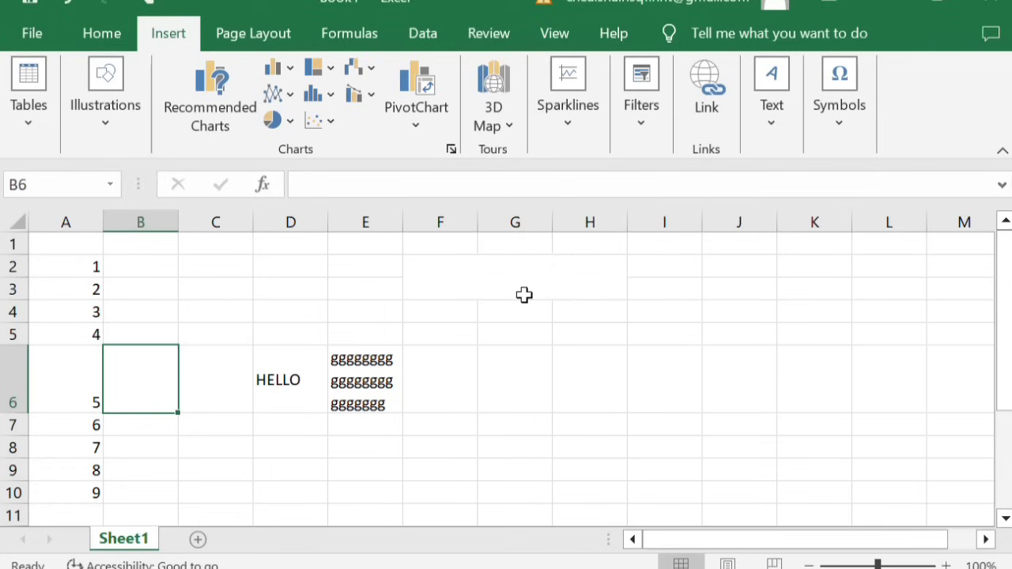
Review the page orientation and paper size options in the page setup commands.
left_click(276, 47)
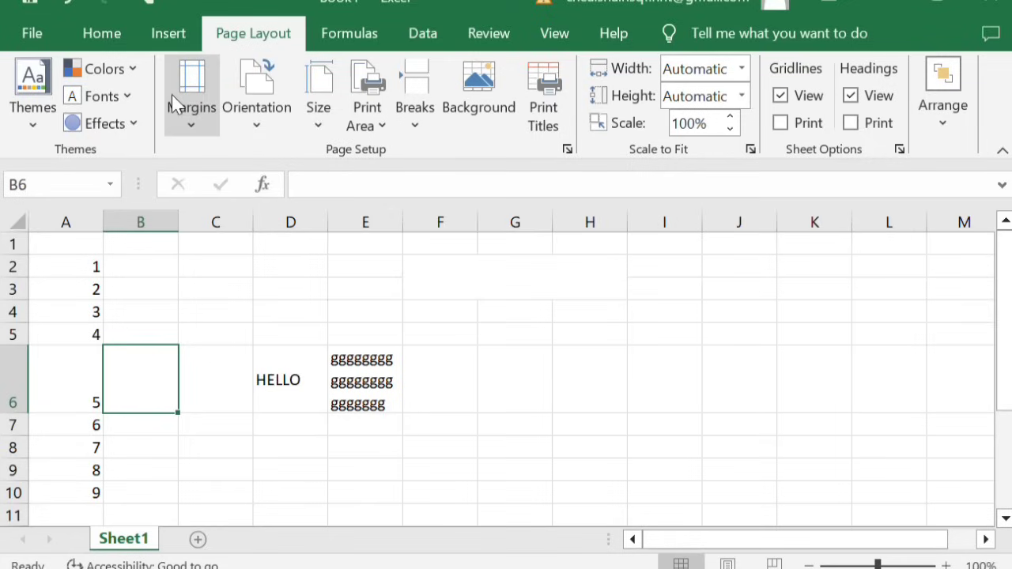
left_click(258, 125)
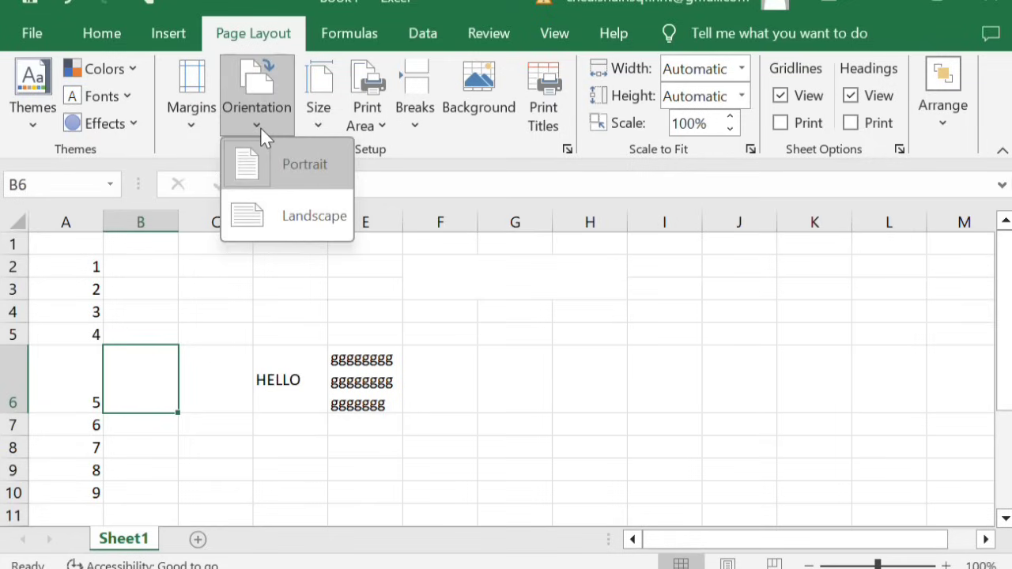
left_click(320, 127)
left_click(323, 126)
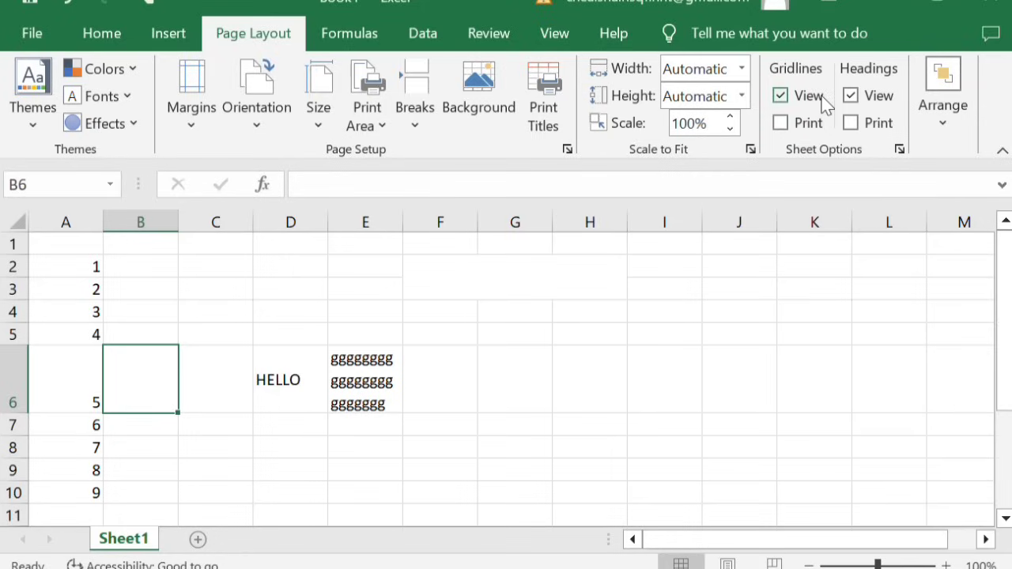
Hide and show again the worksheet's gridlines, and do the same with its row and column headings.
left_click(782, 98)
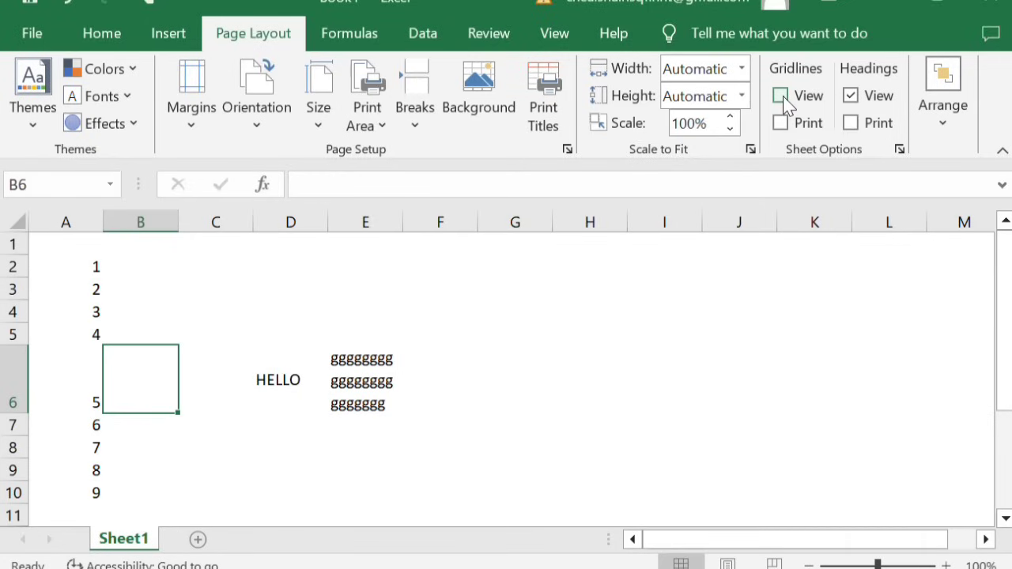
left_click(782, 97)
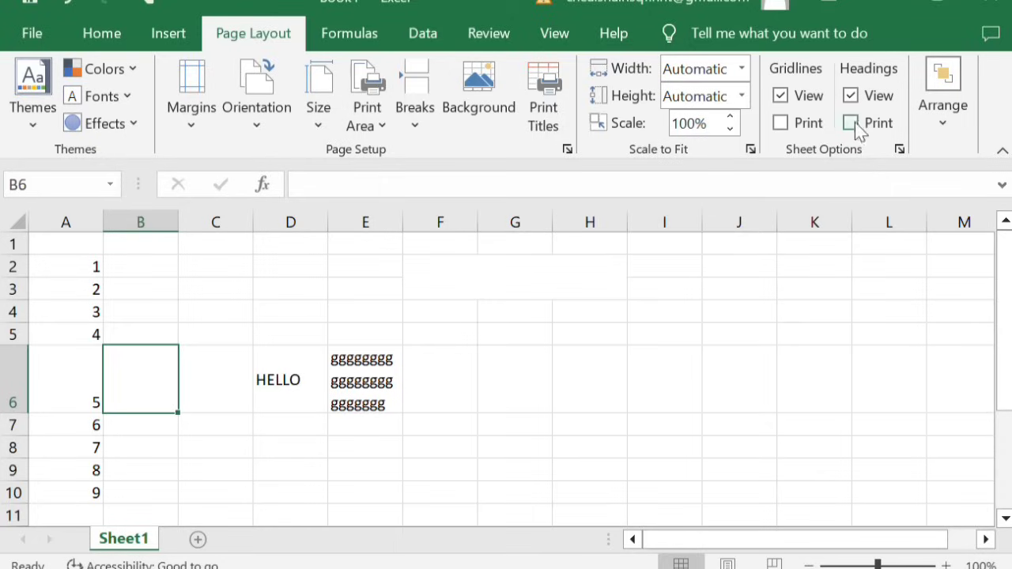
left_click(851, 96)
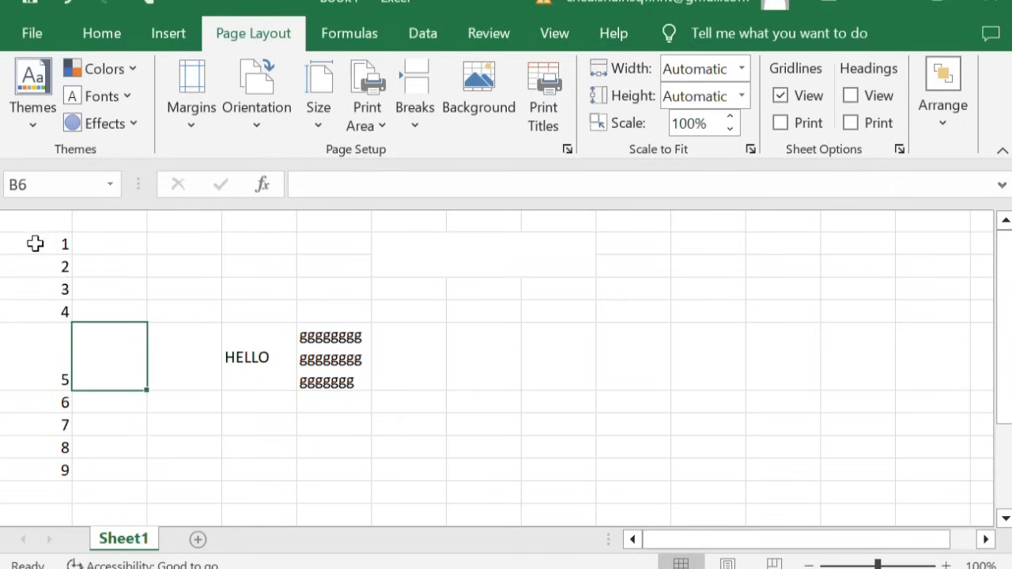
left_click(851, 96)
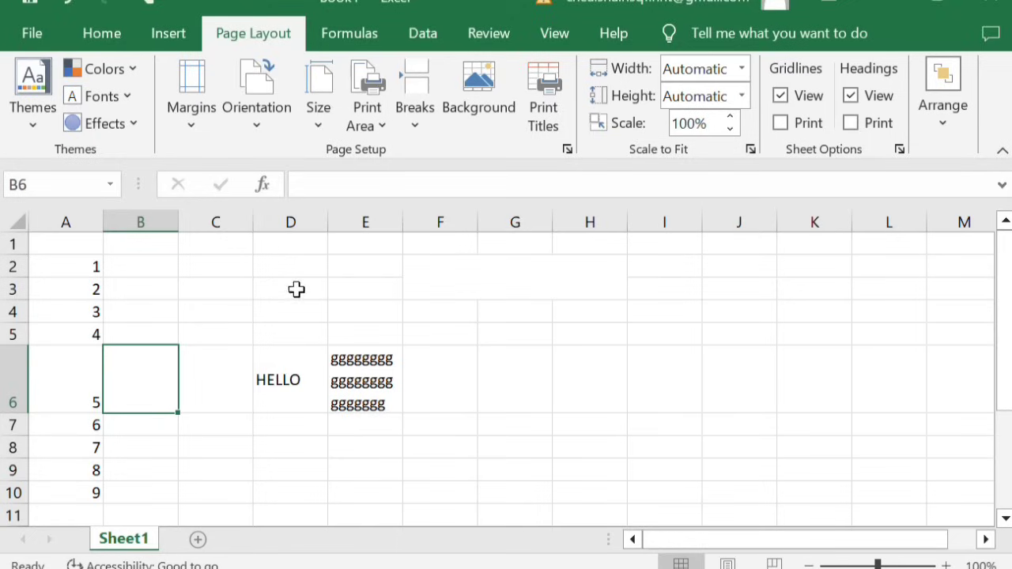
Turn printing of gridlines and headings on and off again, and view the Arrange commands.
left_click(936, 123)
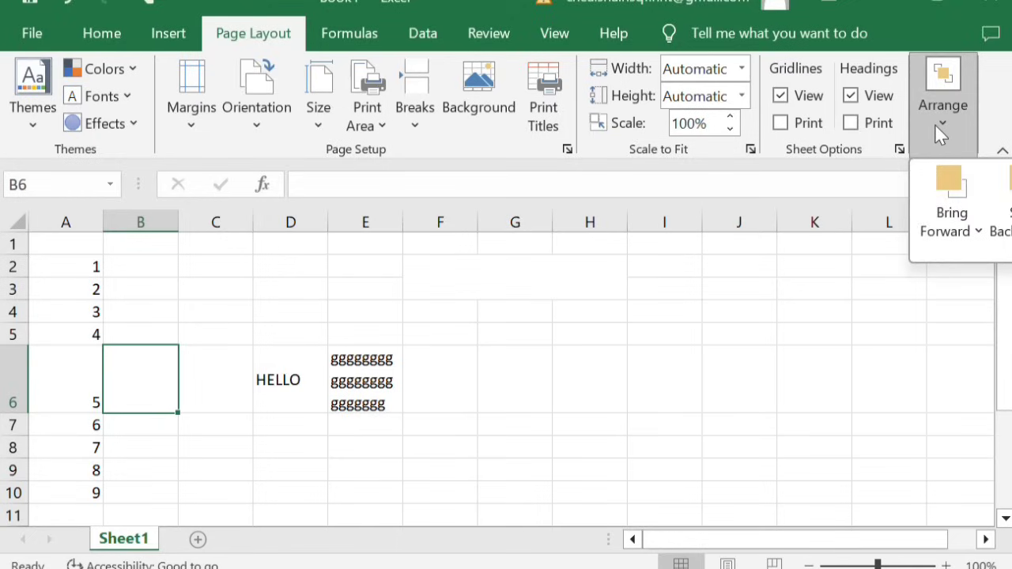
left_click(780, 124)
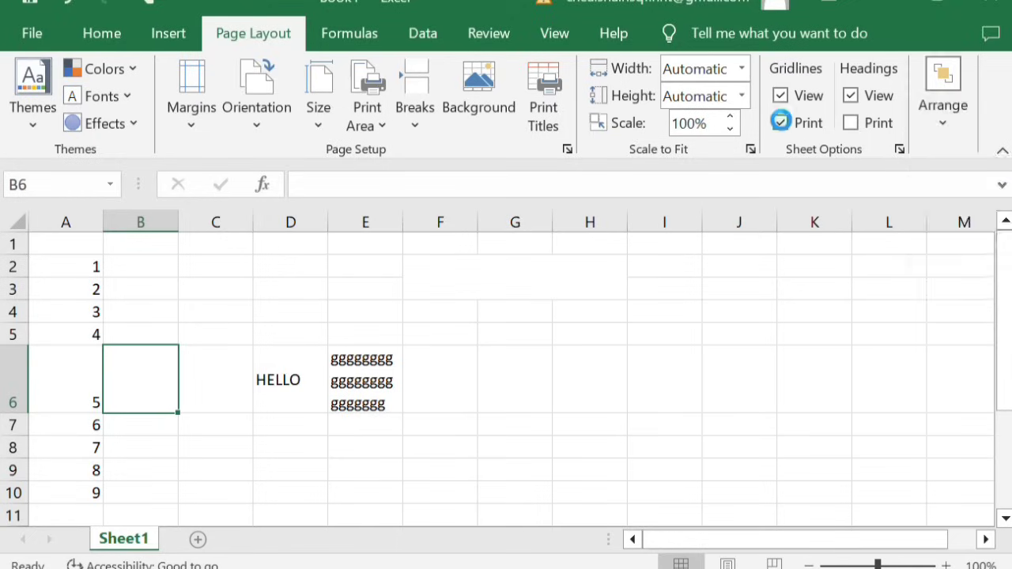
left_click(781, 124)
left_click(850, 125)
left_click(852, 125)
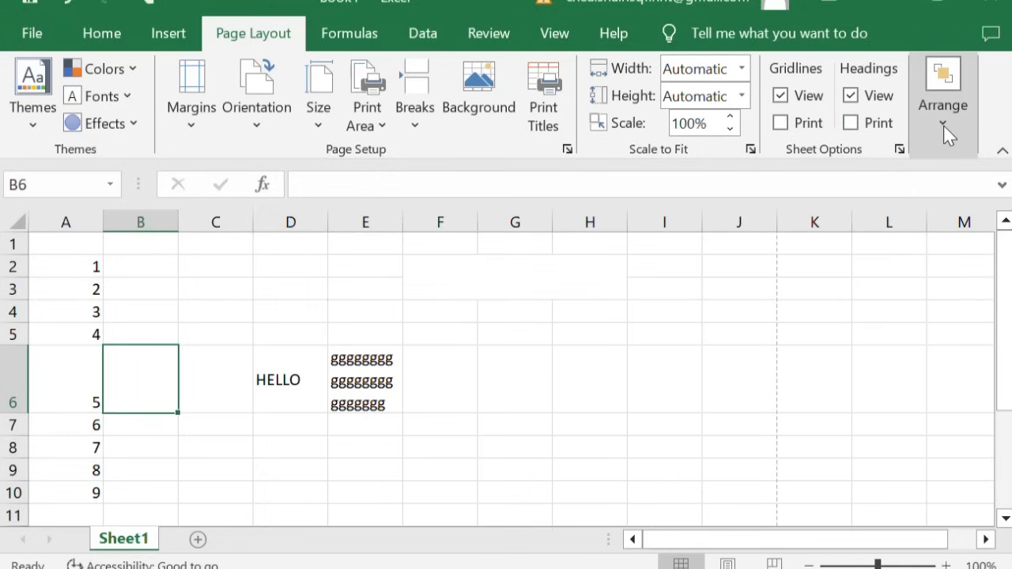
left_click(945, 126)
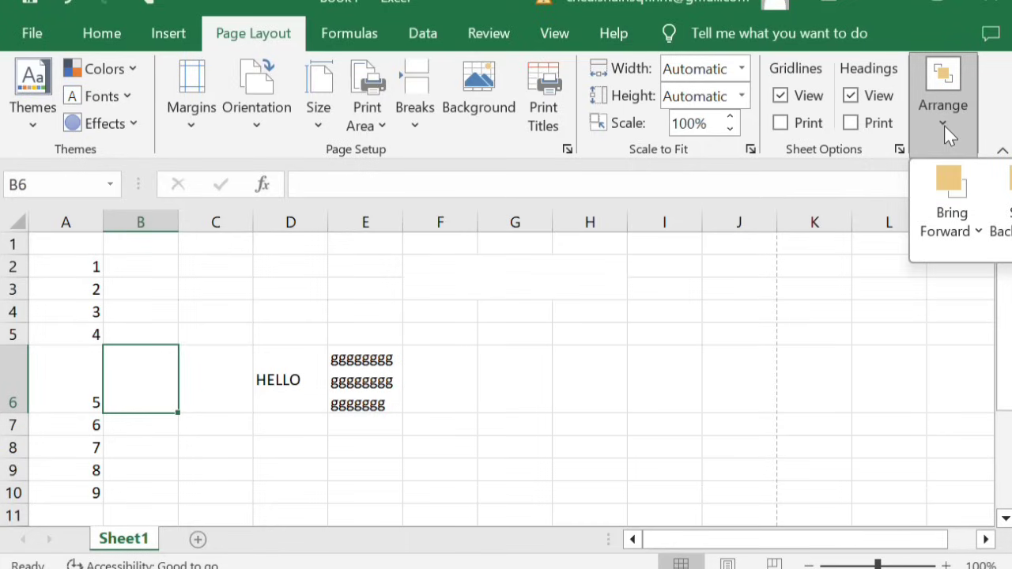
left_click(929, 335)
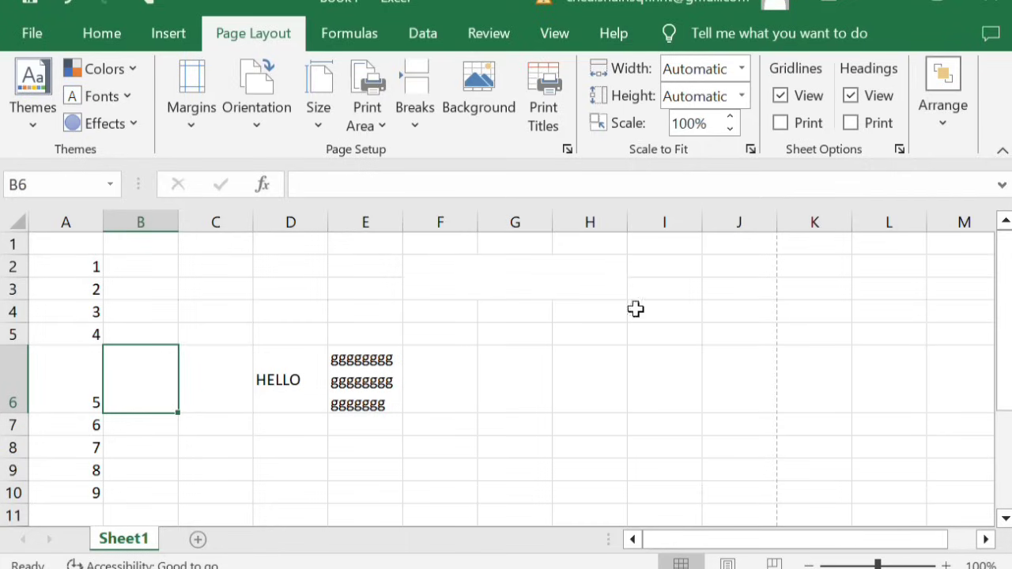
Examine the AutoSum, recently used, financial and logical function lists, including the description of AND.
left_click(336, 37)
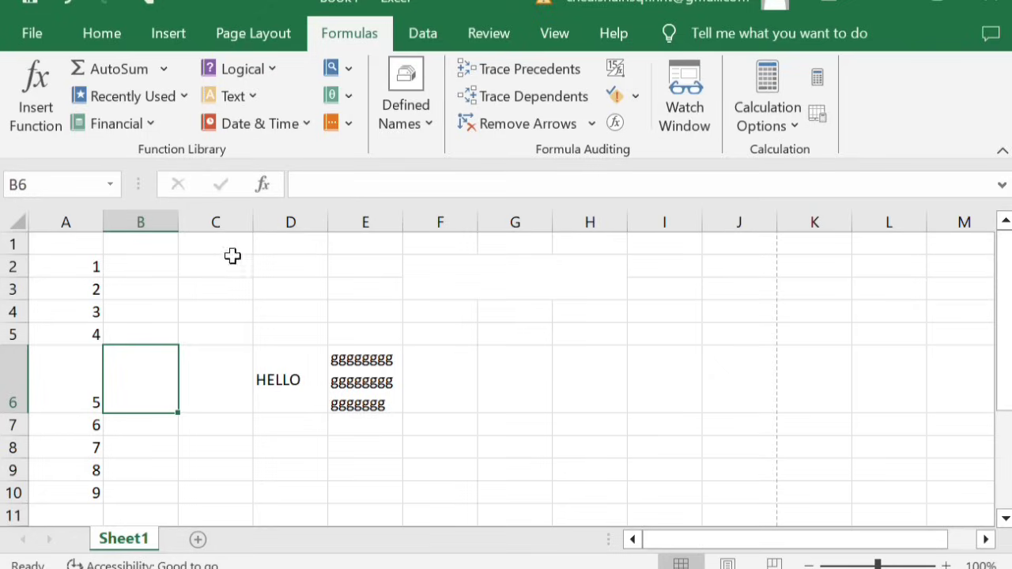
left_click(163, 71)
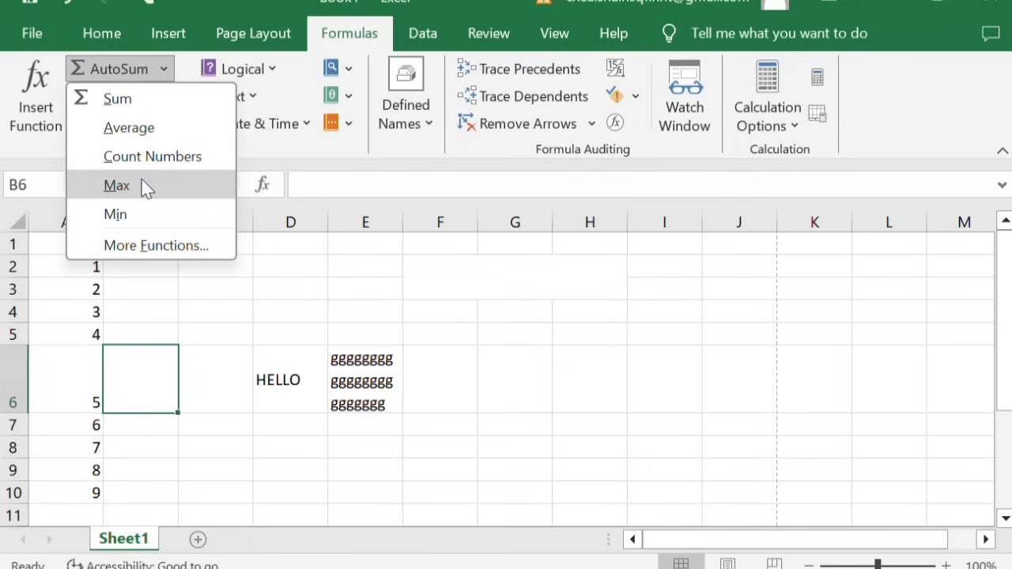
key("Escape")
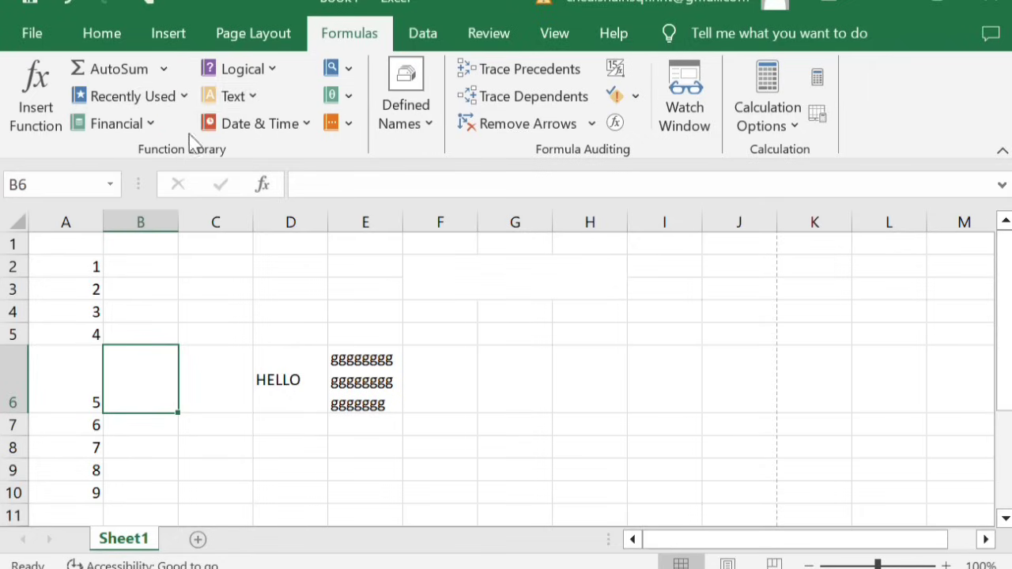
left_click(185, 94)
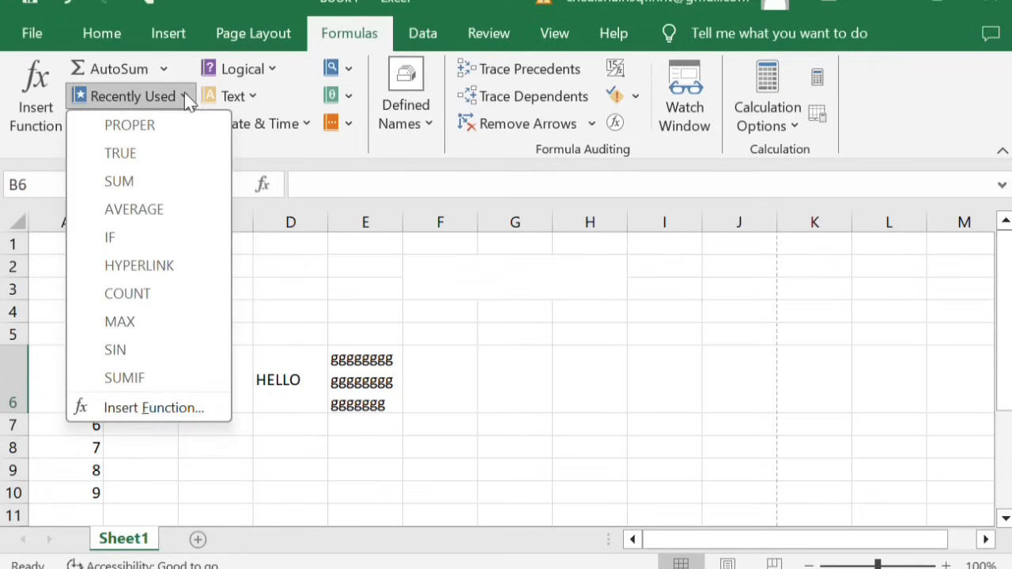
left_click(327, 269)
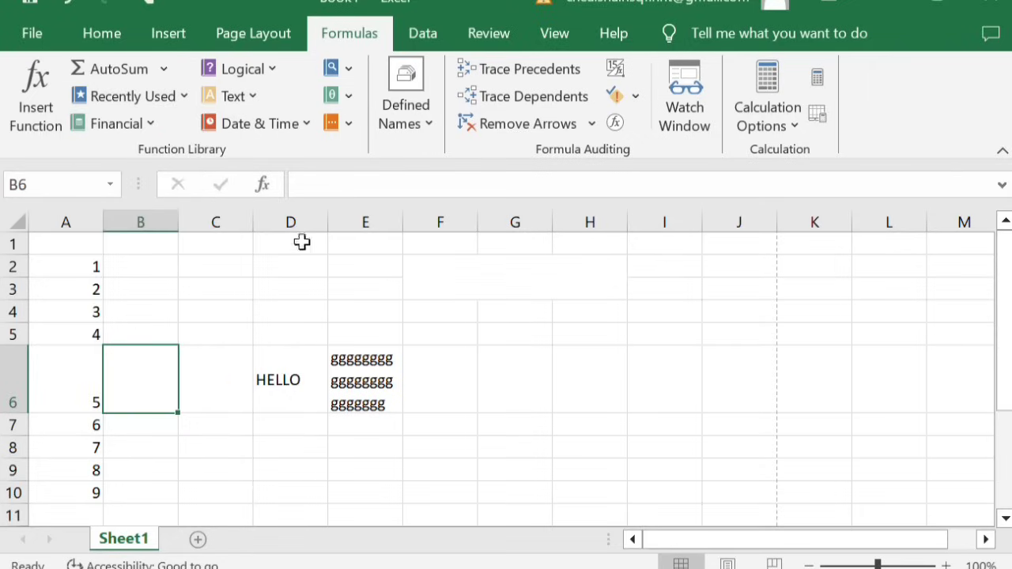
left_click(149, 125)
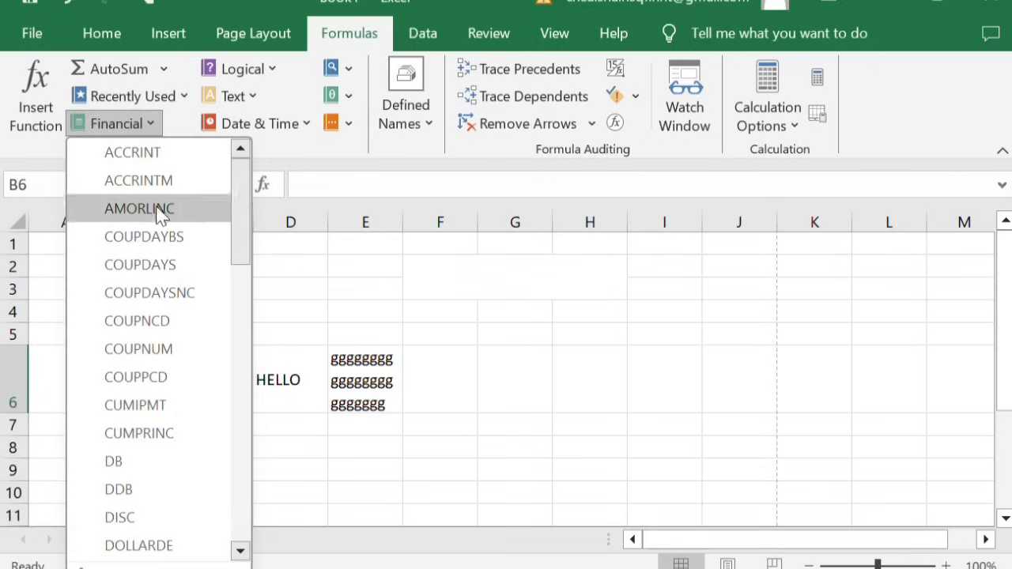
left_click(409, 319)
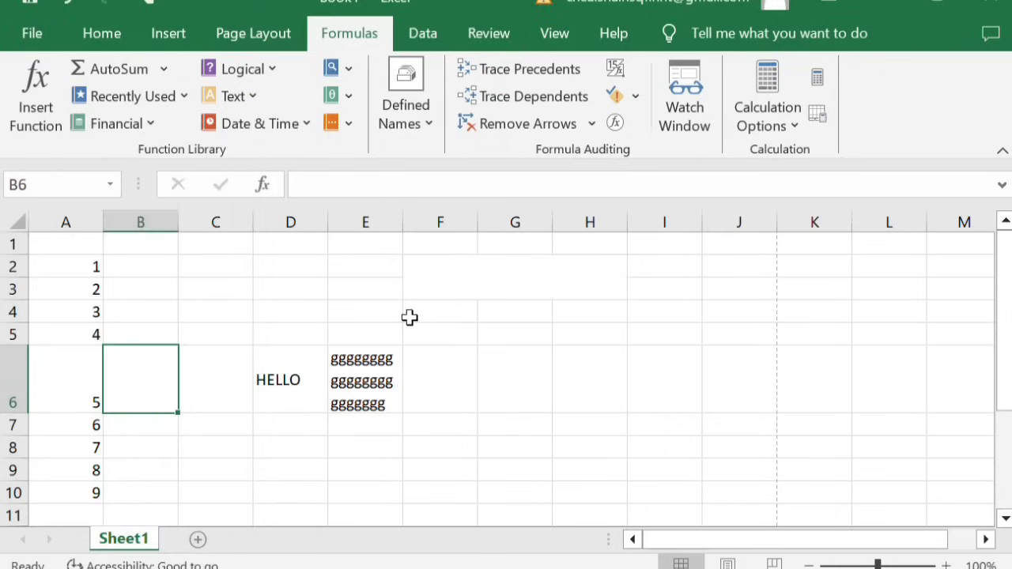
left_click(268, 70)
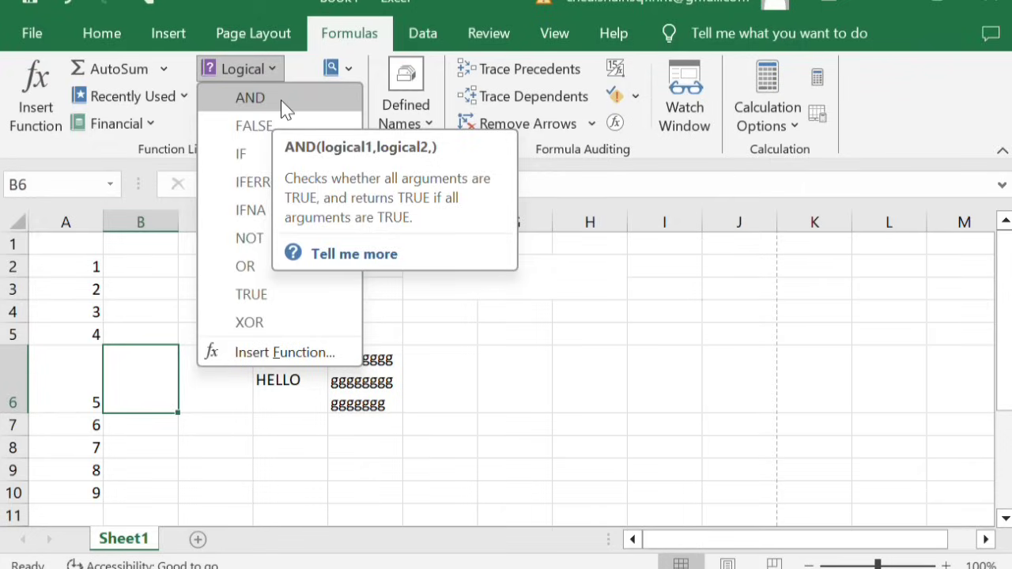
left_click(601, 302)
Enter TRUE in cell H4 and FALSE in cell H5.
left_click(601, 305)
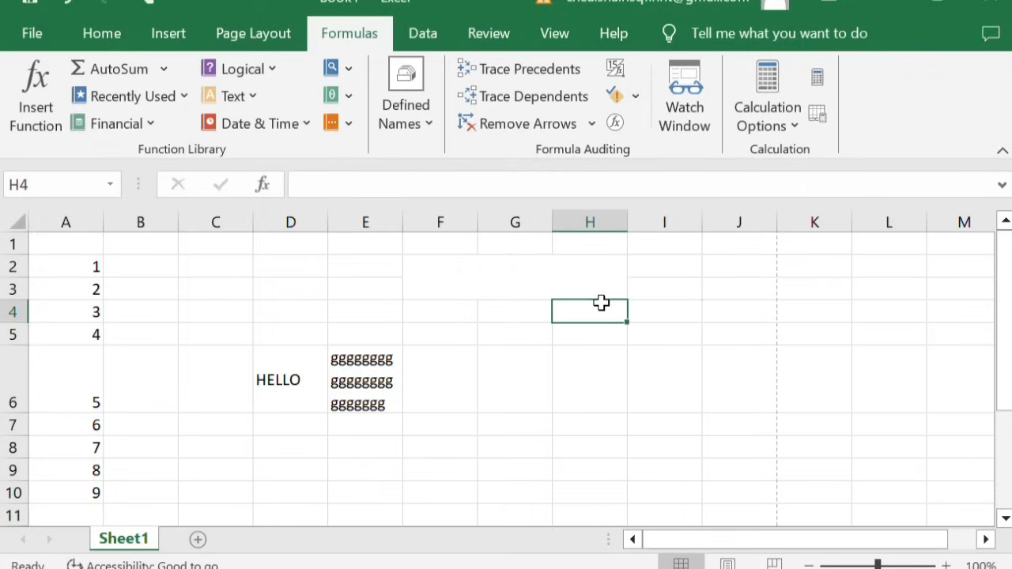
type("TRUE")
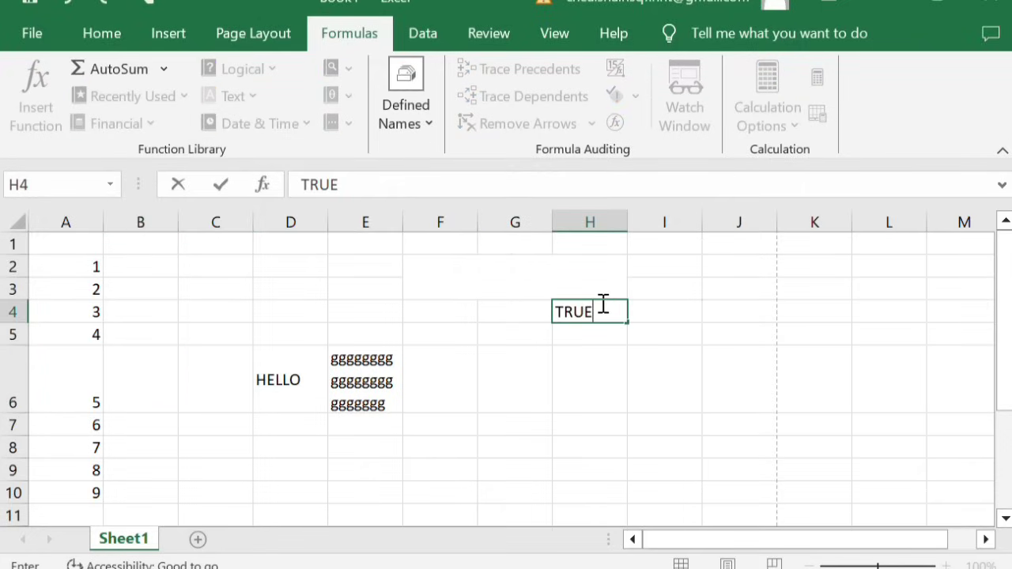
key("Return")
type("FALSE")
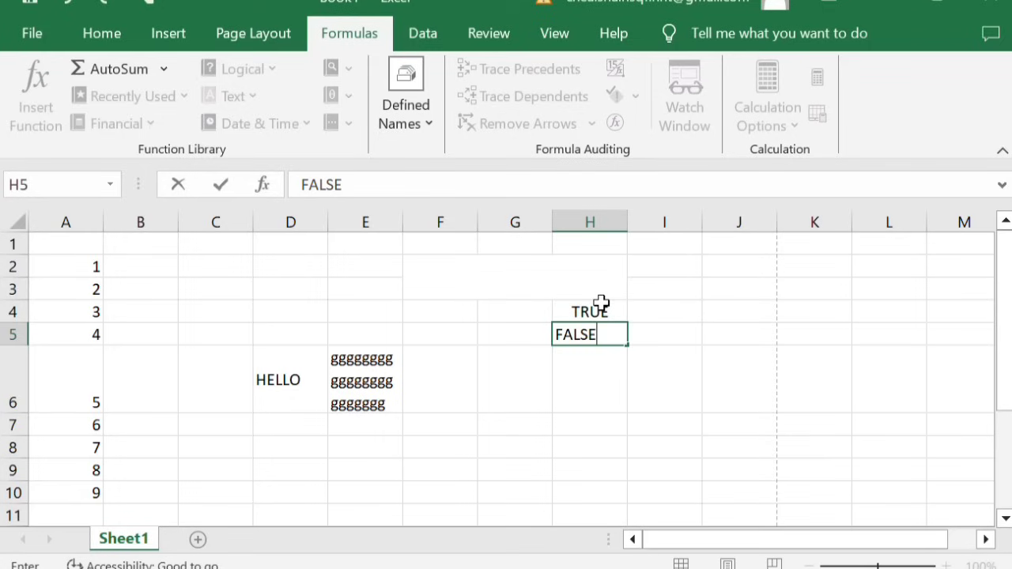
left_click(538, 311)
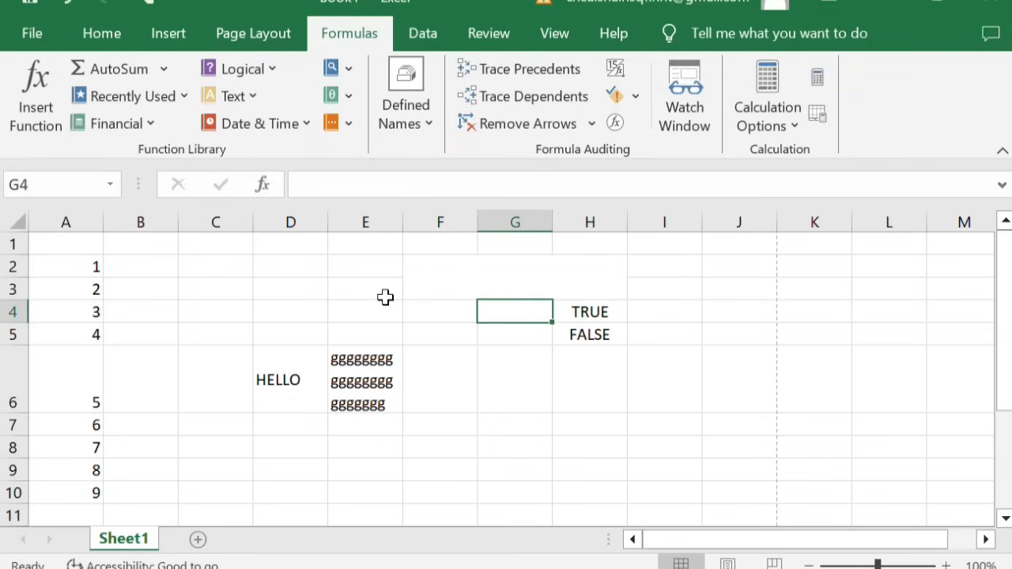
Insert the logical FALSE function into cell G4.
left_click(272, 75)
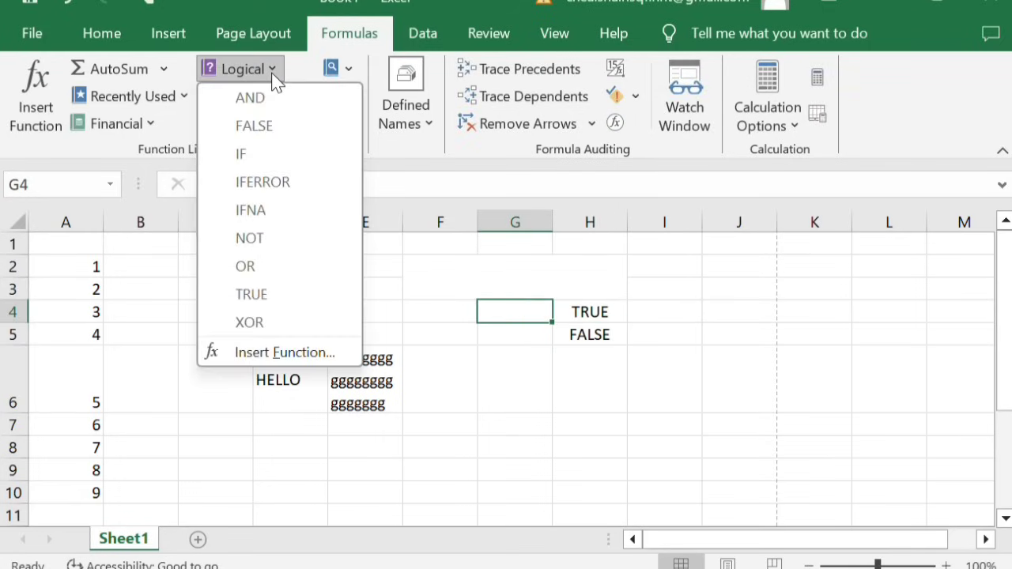
left_click(256, 133)
left_click(764, 330)
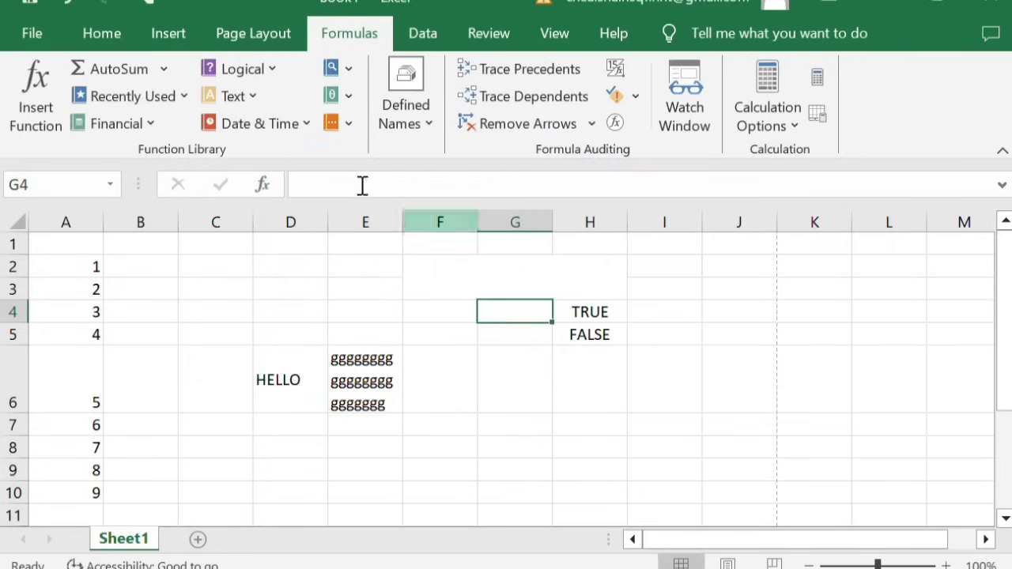
left_click(268, 70)
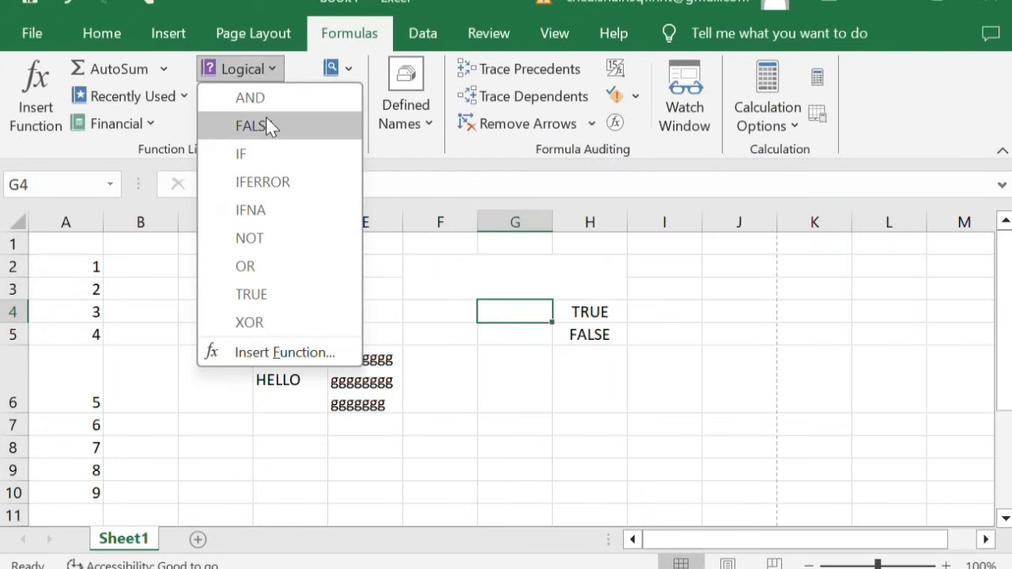
left_click(265, 126)
left_click(650, 324)
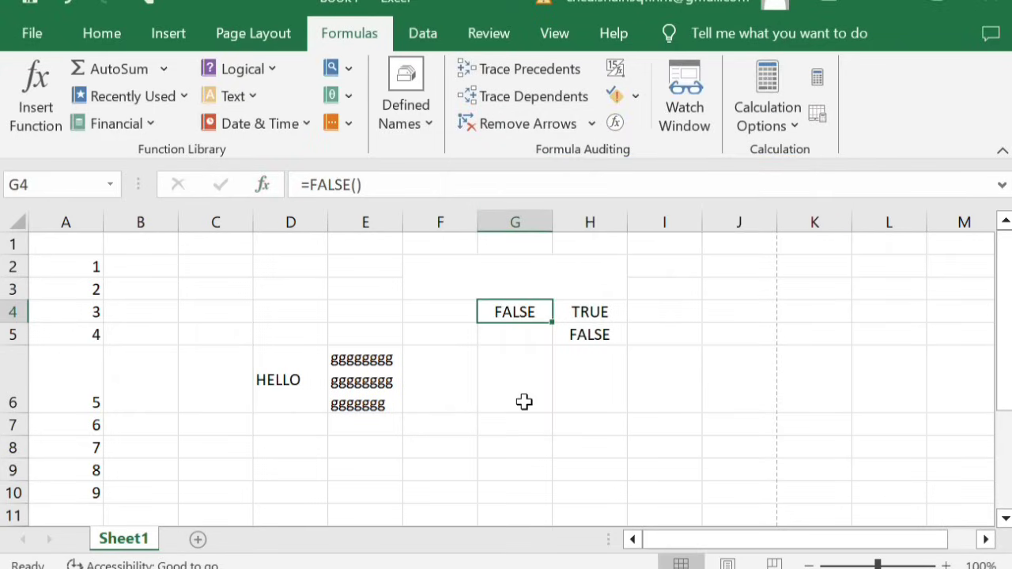
Review the list of logical functions and read the description of XOR.
left_click(522, 395)
left_click(261, 71)
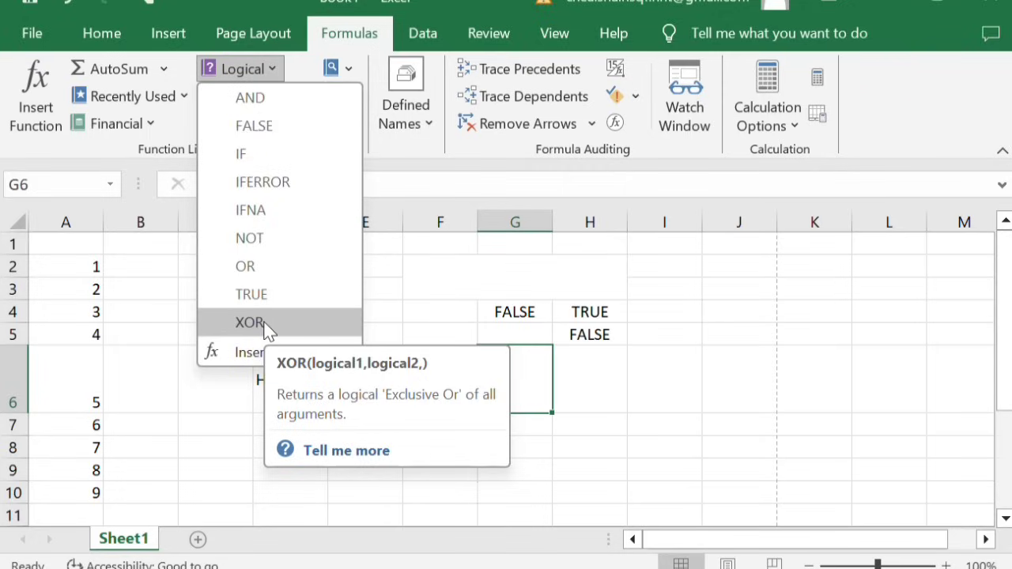
left_click(752, 390)
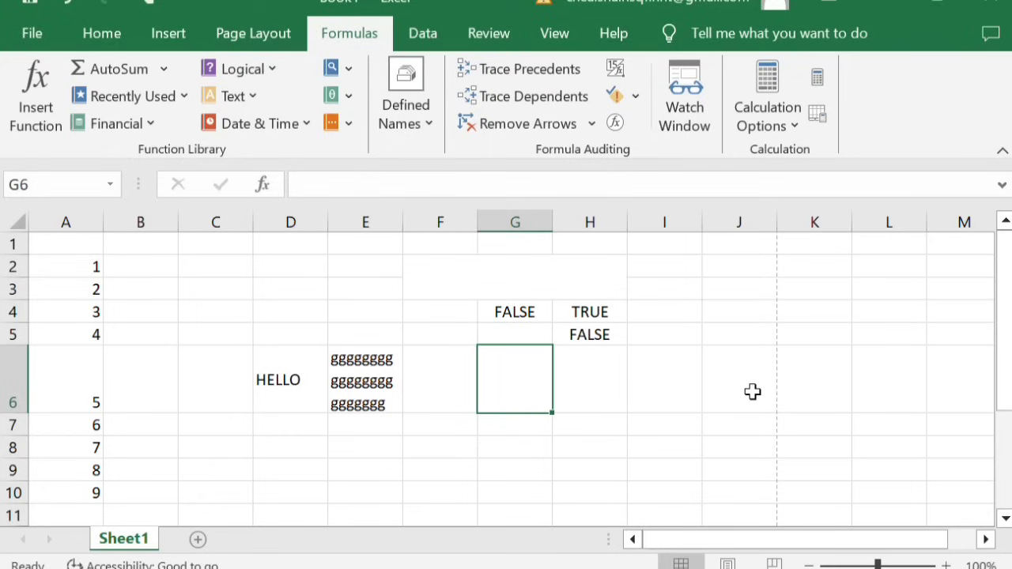
Insert the EXACT text function into cell G6, comparing "Hello" with "hello".
left_click(253, 96)
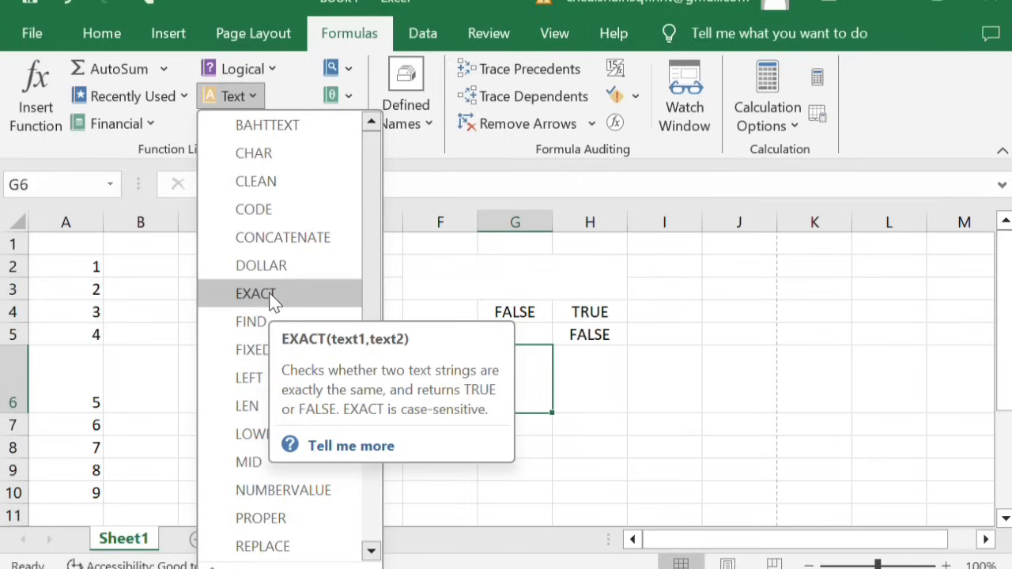
key("Escape")
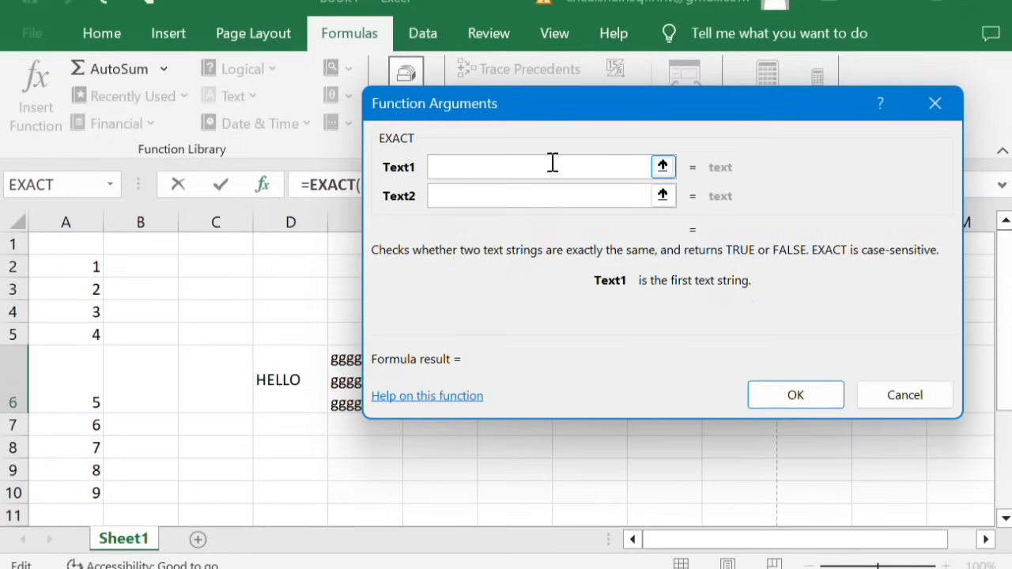
type("Hello")
left_click(568, 198)
type("hello")
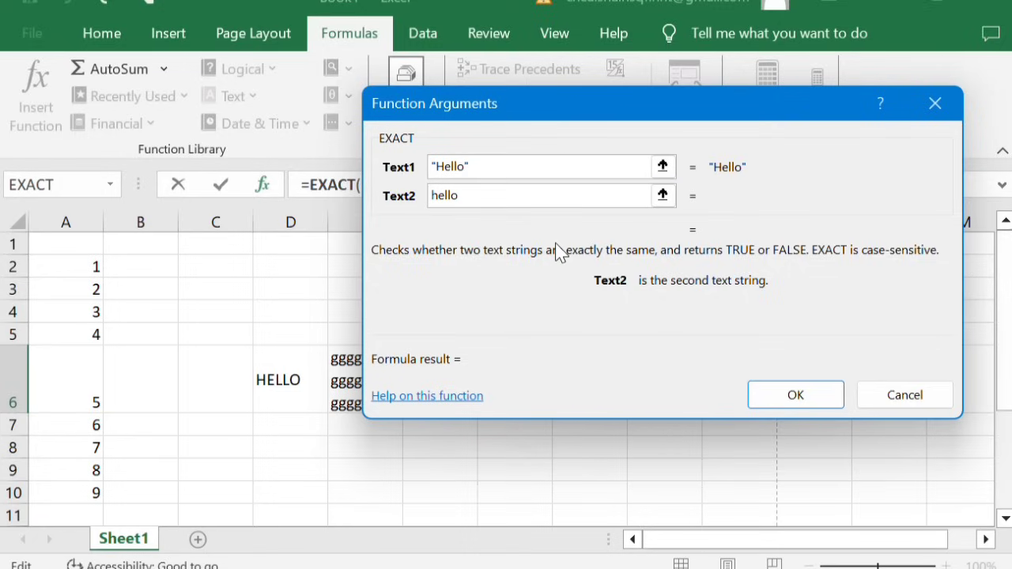
left_click(783, 395)
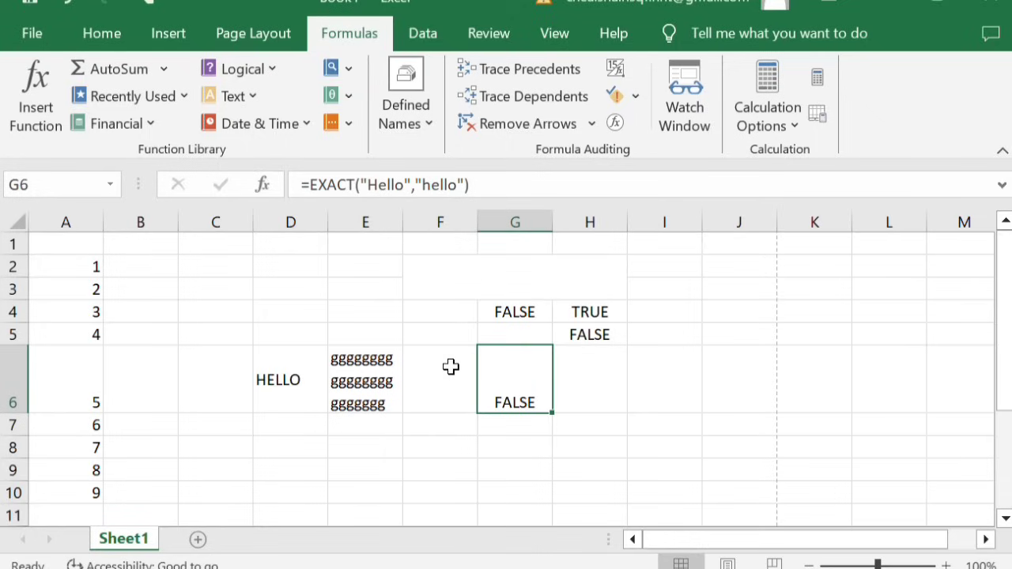
Review the list of text functions, reading the descriptions of PROPER, SEARCH and TRIM.
left_click(252, 94)
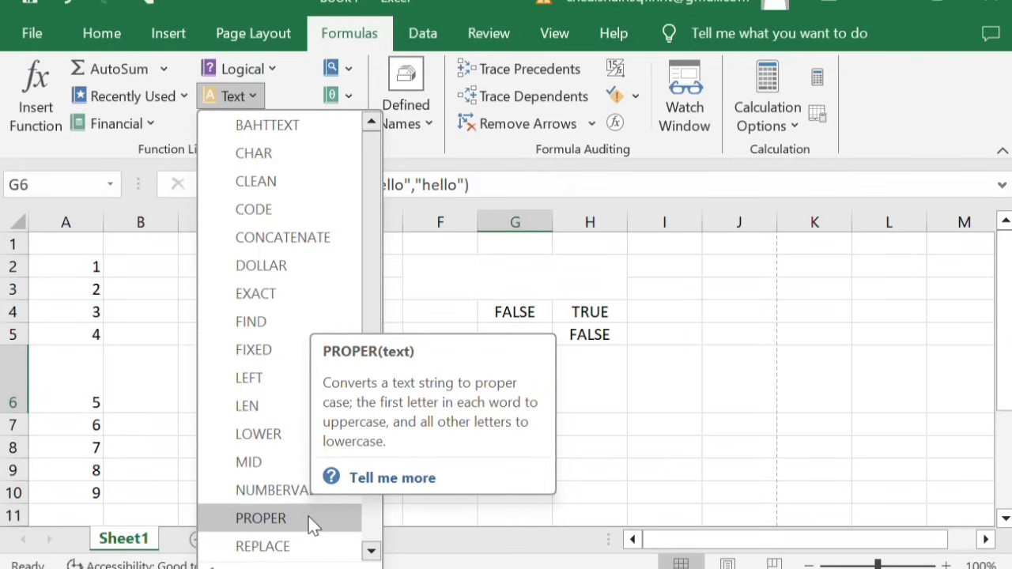
scroll(309, 517, "down", 1)
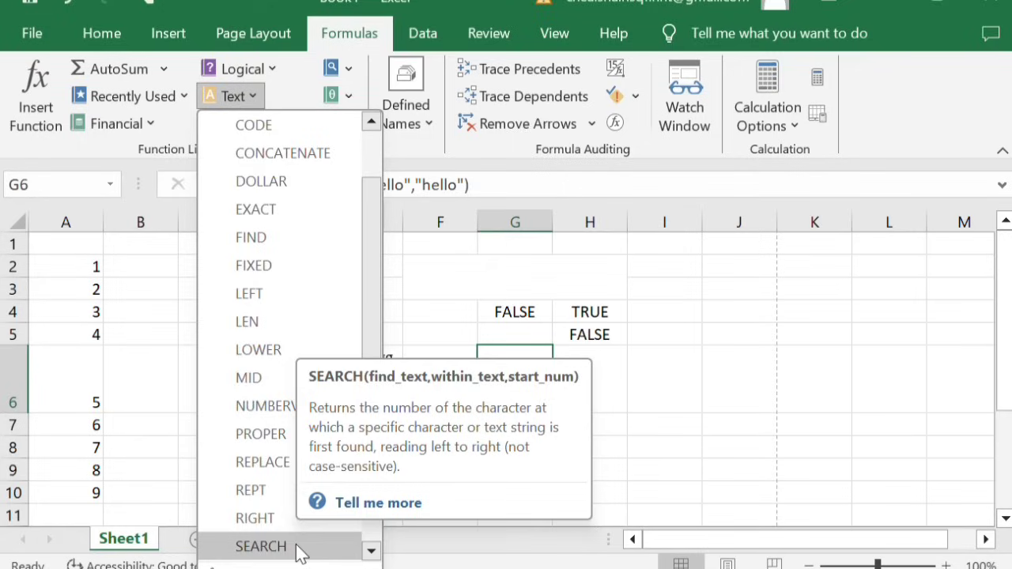
scroll(272, 496, "down", 3)
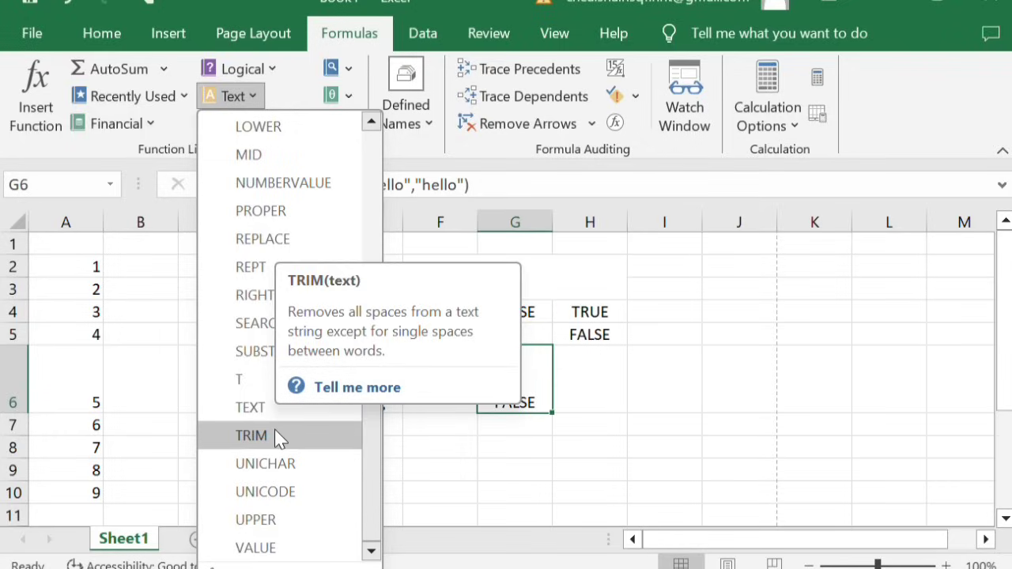
left_click(707, 371)
Enter the sample text dffg in cell H7.
left_click(585, 429)
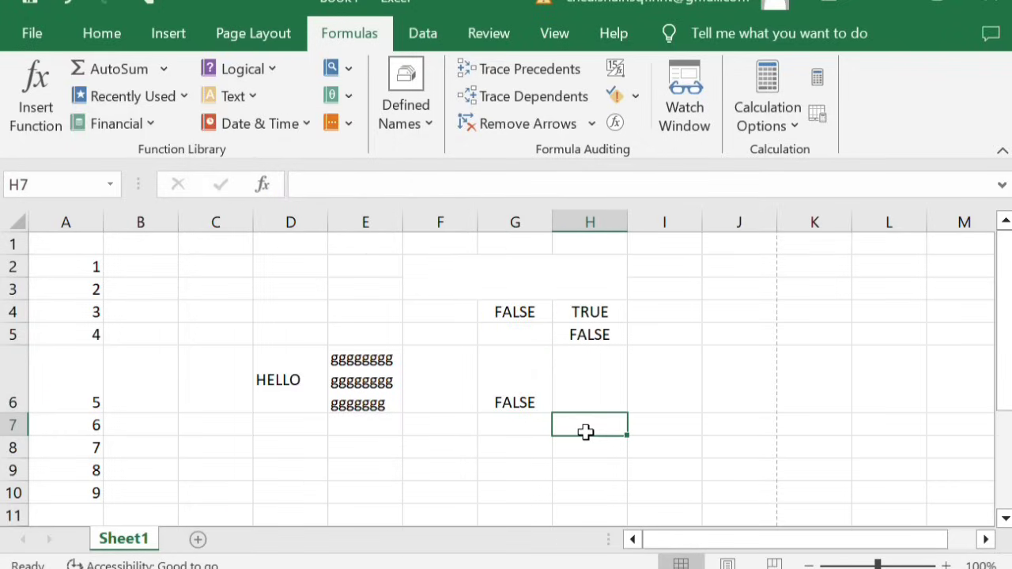
type("df")
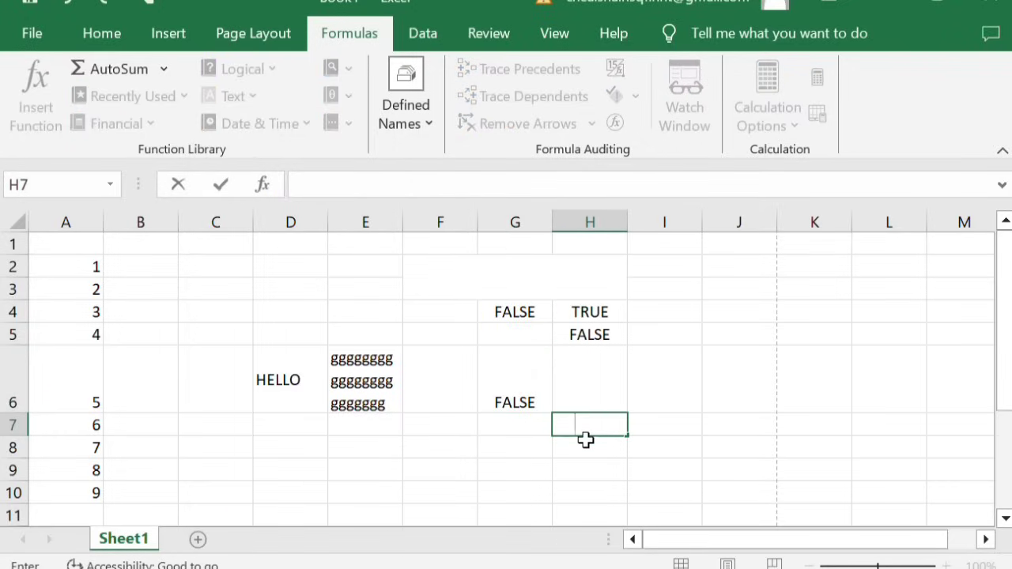
type("fg")
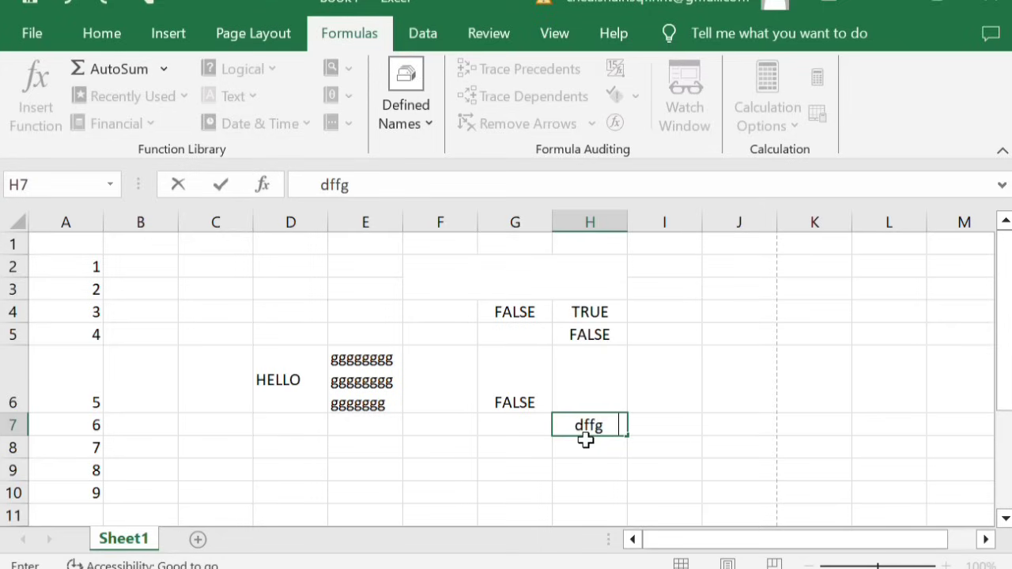
left_click(594, 451)
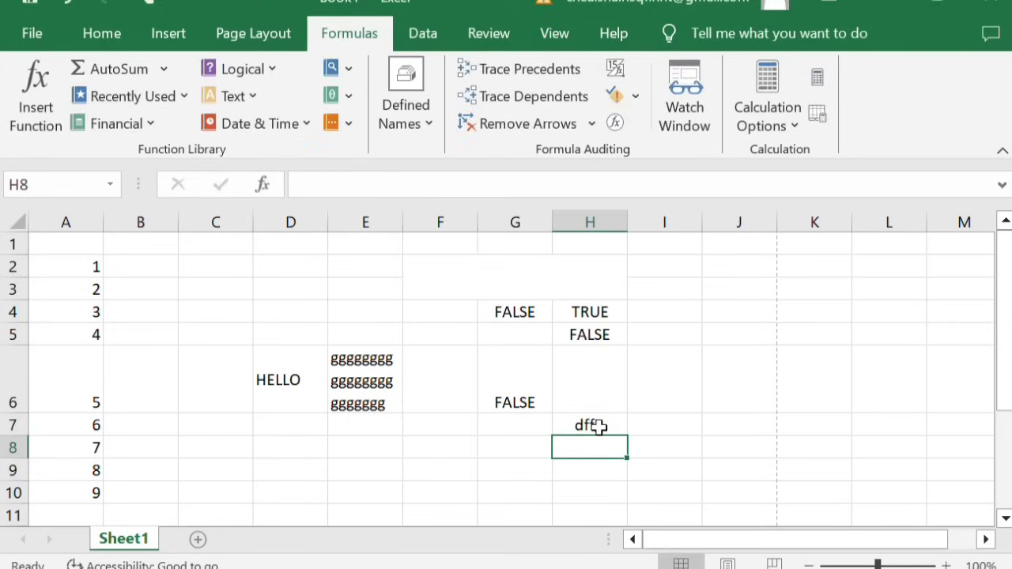
left_click(598, 426)
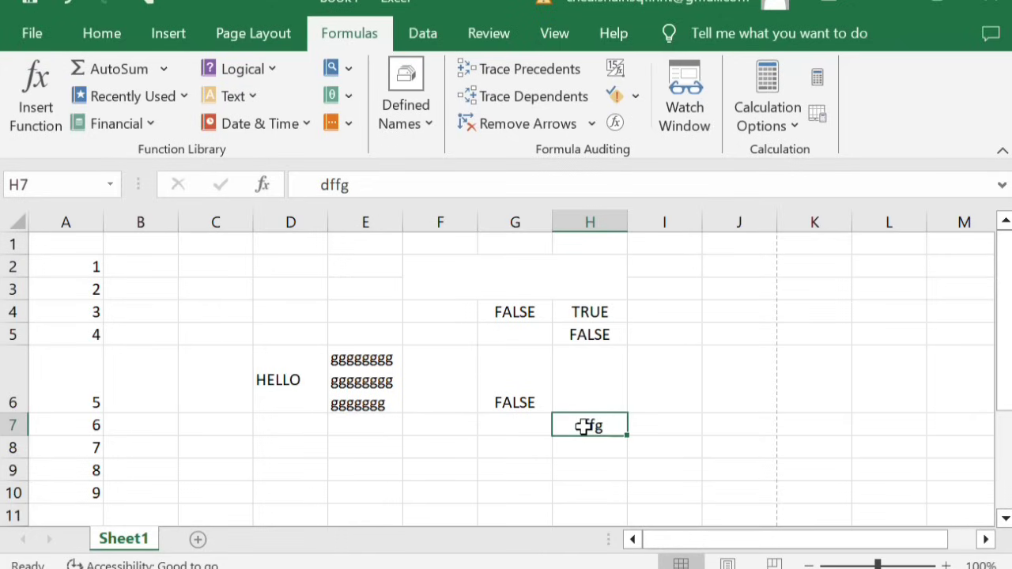
Insert the UPPER text function into cell H7 and reference cell F7 as its argument.
left_click(250, 95)
scroll(280, 320, "down", 3)
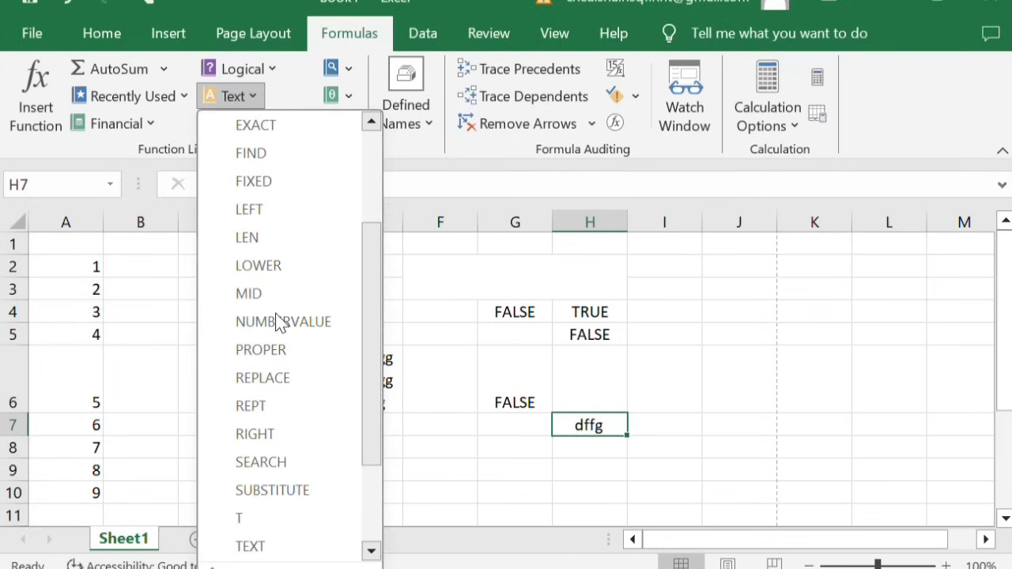
scroll(280, 336, "down", 1)
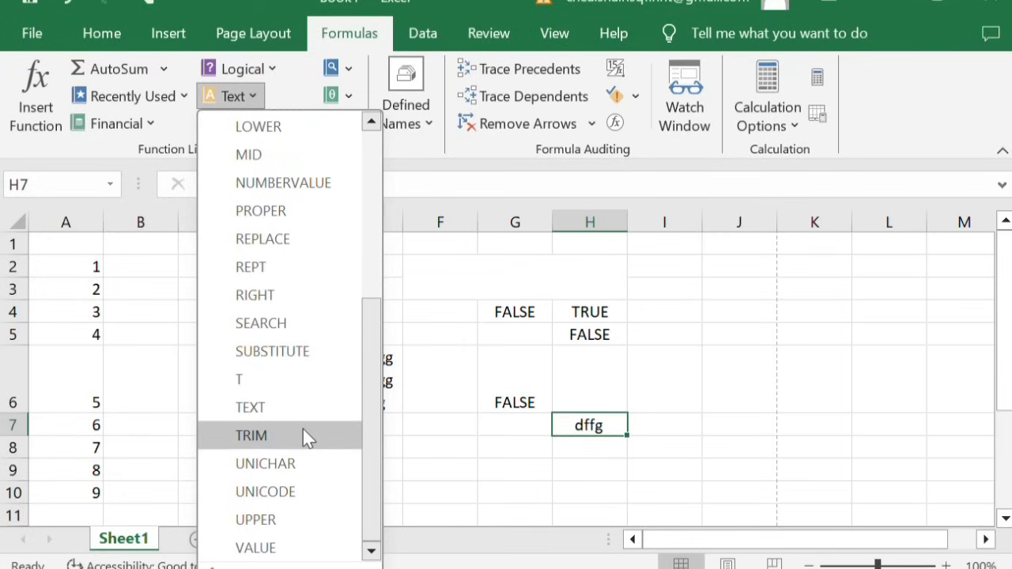
left_click(304, 520)
left_click(855, 362)
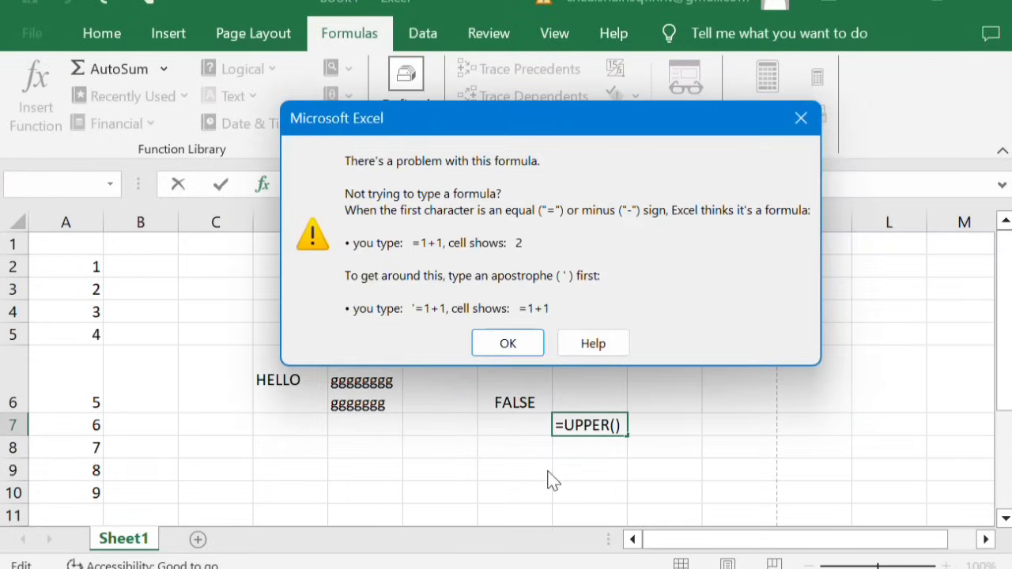
left_click(508, 343)
left_click(536, 469)
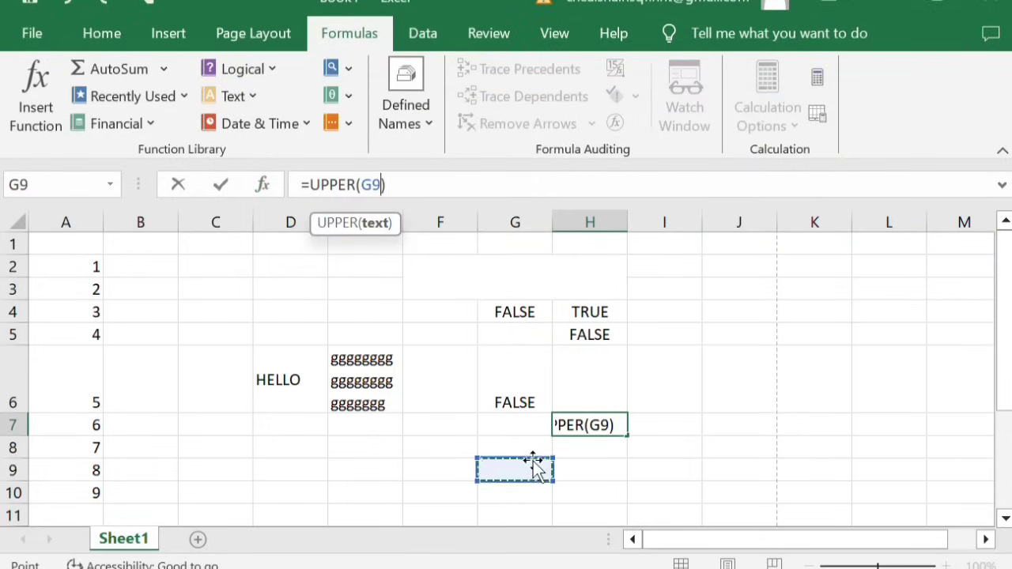
left_click(423, 435)
left_click(606, 422)
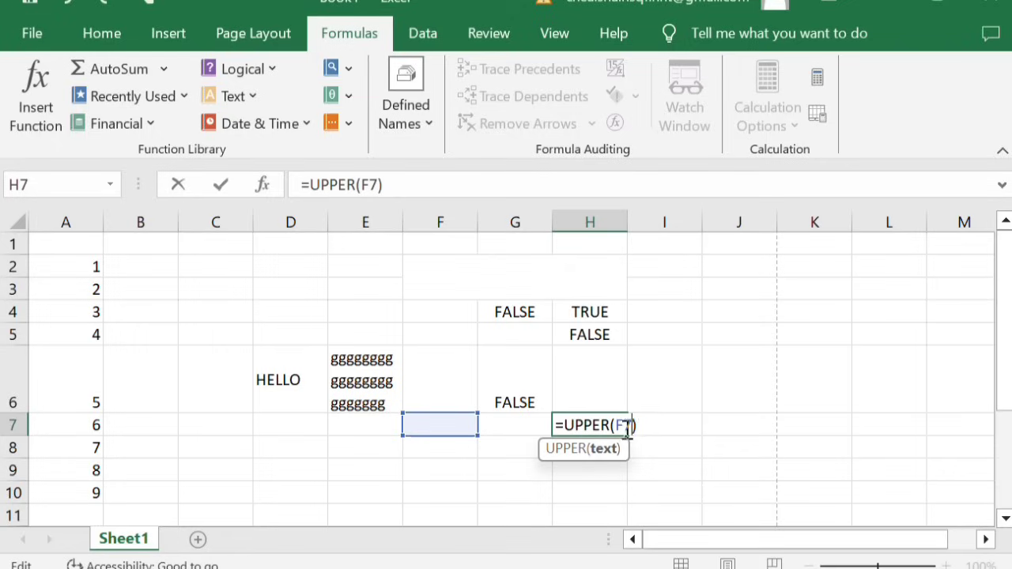
Replace the argument of the UPPER formula in cell H7 with the text "hello" and commit it.
key("BackSpace")
key("BackSpace")
type("h")
key("BackSpace")
type("\"")
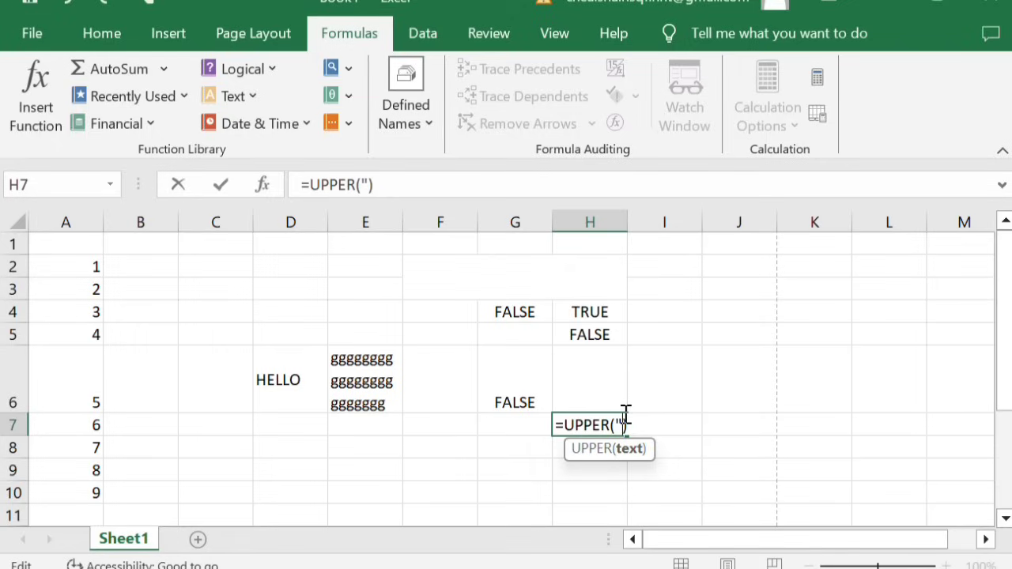
type("hell")
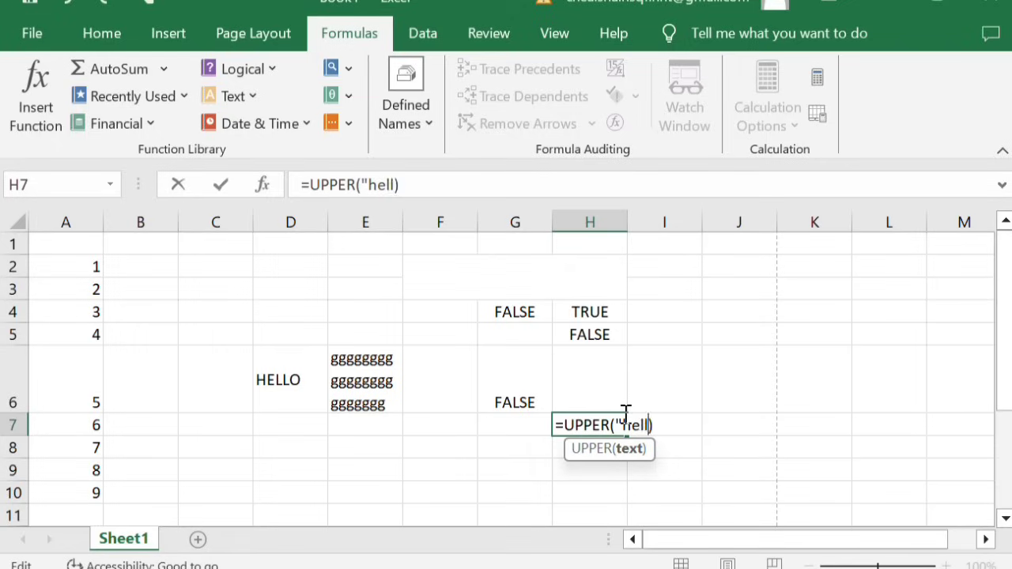
type("o\"")
left_click(422, 429)
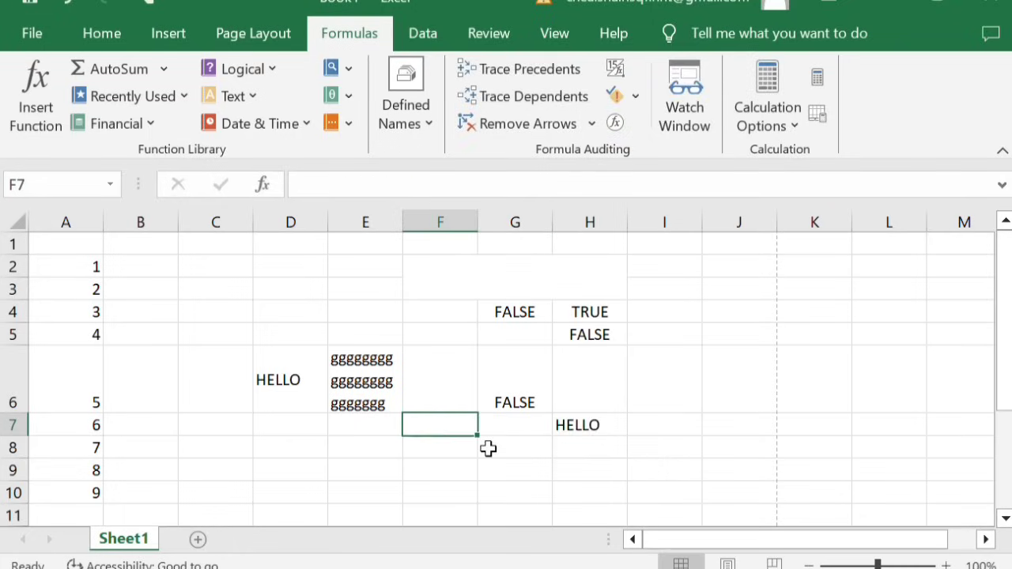
left_click(589, 431)
Insert the NOW date and time function into cell H9.
left_click(564, 465)
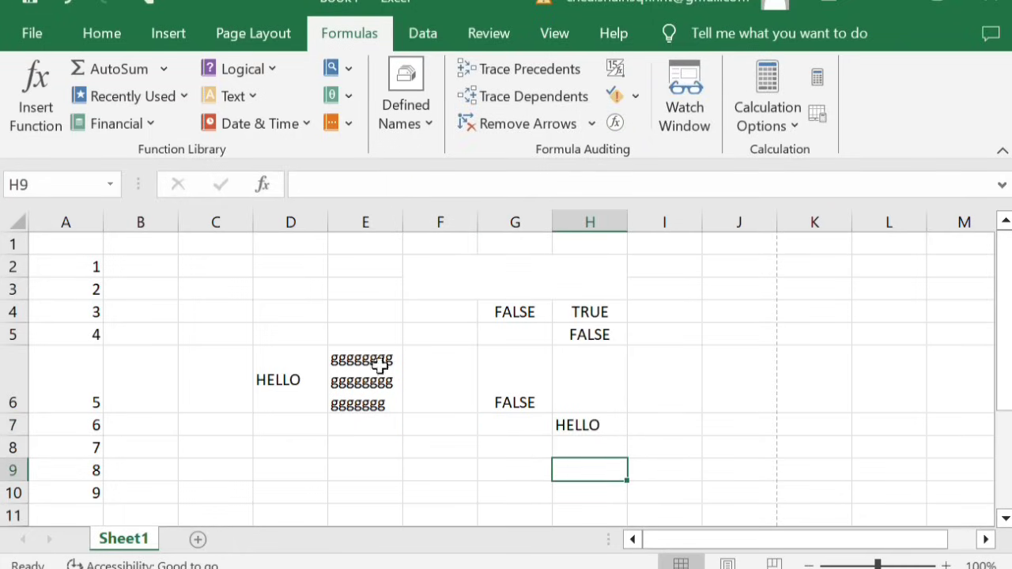
left_click(246, 94)
left_click(248, 95)
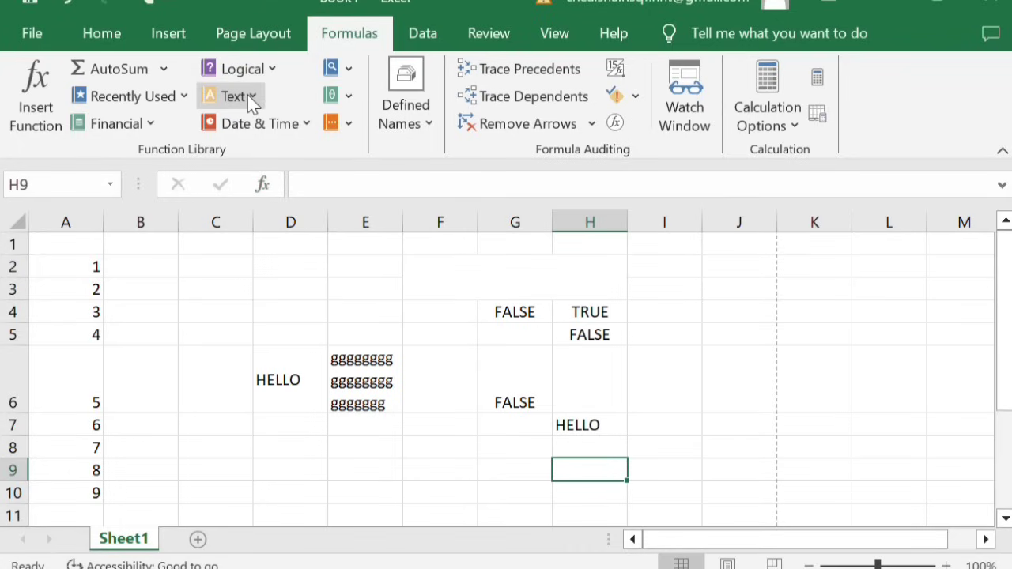
left_click(313, 130)
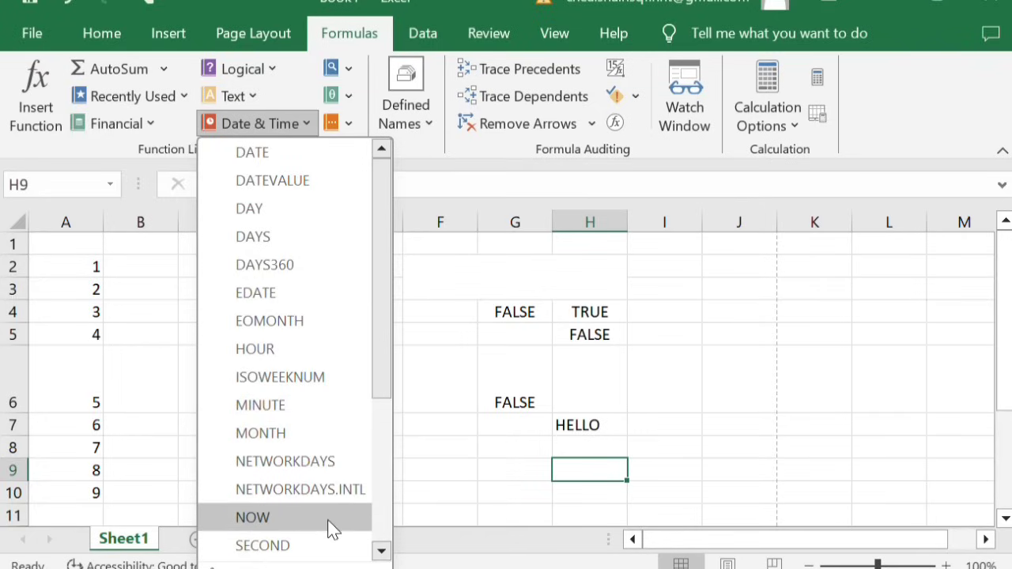
left_click(326, 522)
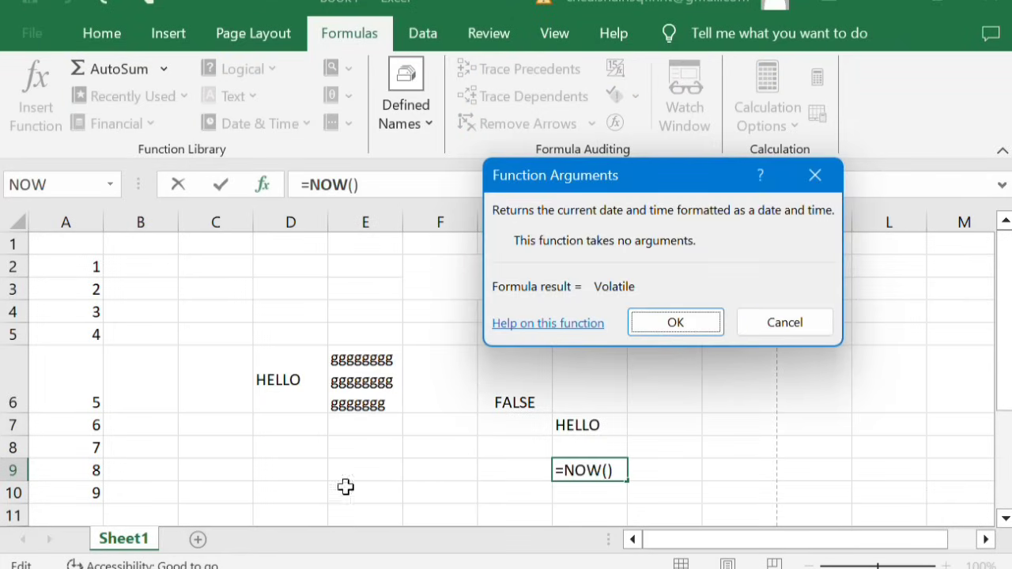
left_click(674, 324)
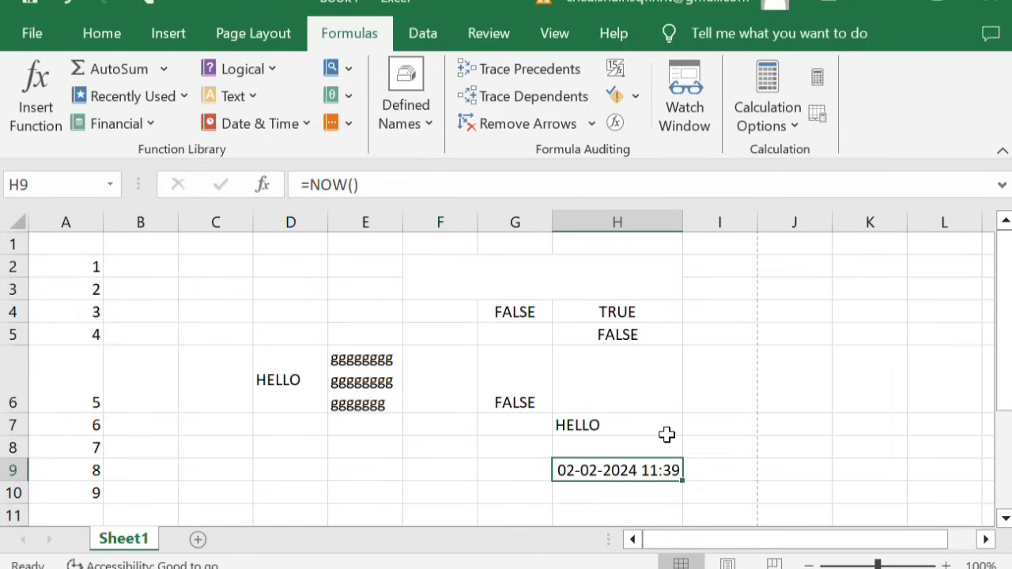
Add the TODAY function to the existing UPPER formula in cell H7.
left_click(666, 434)
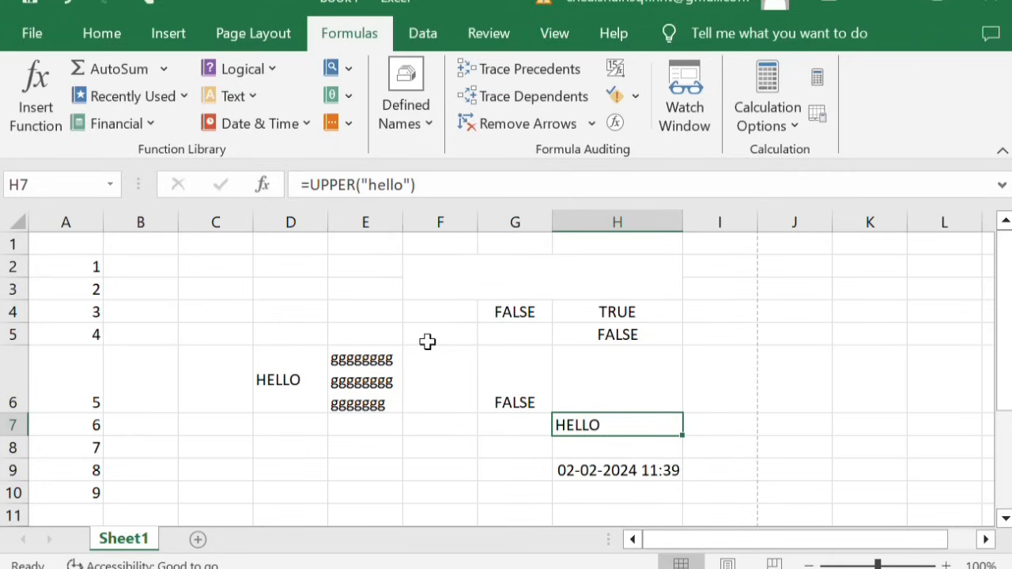
left_click(302, 126)
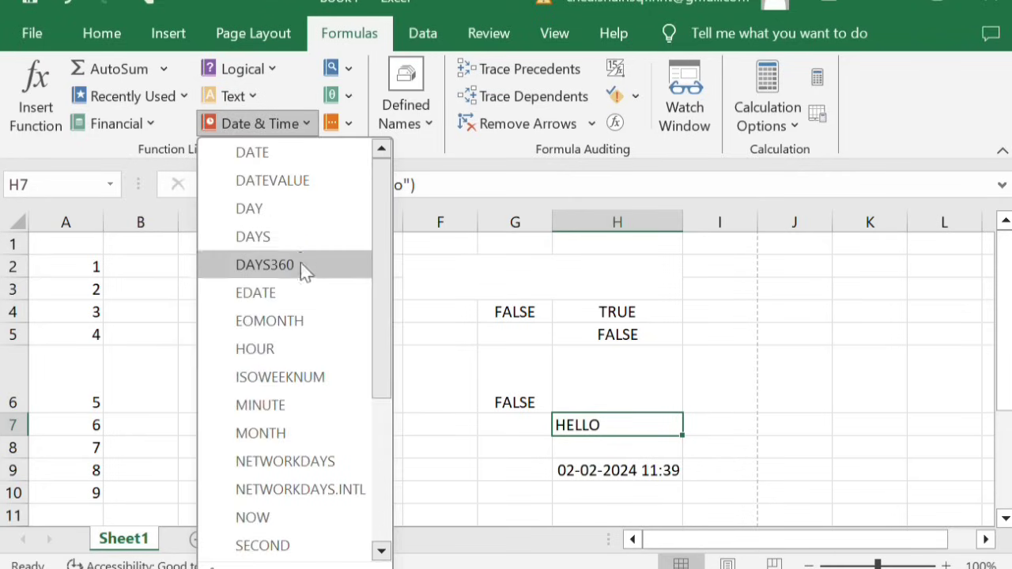
scroll(283, 368, "down", 1)
scroll(282, 379, "down", 2)
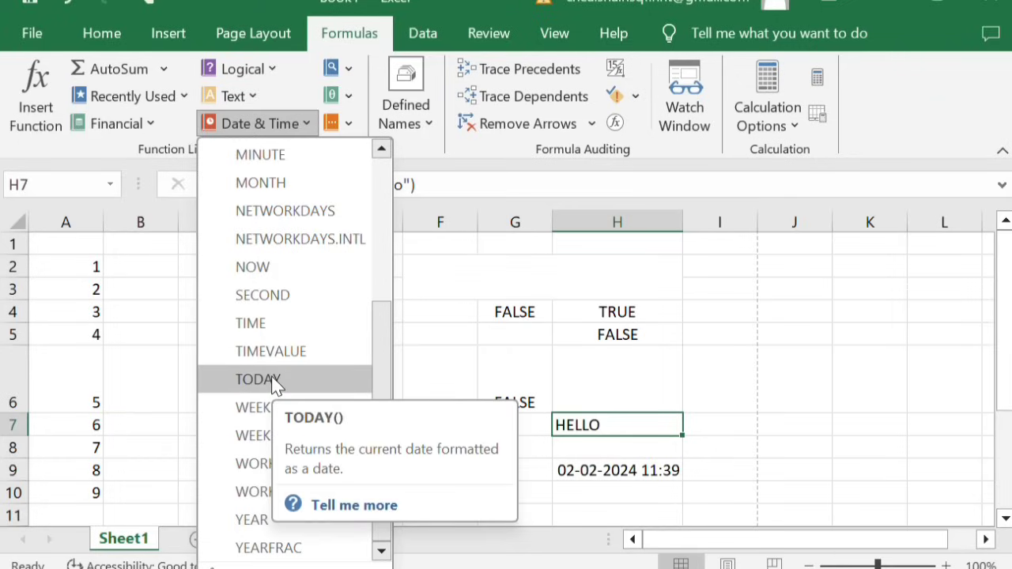
left_click(272, 380)
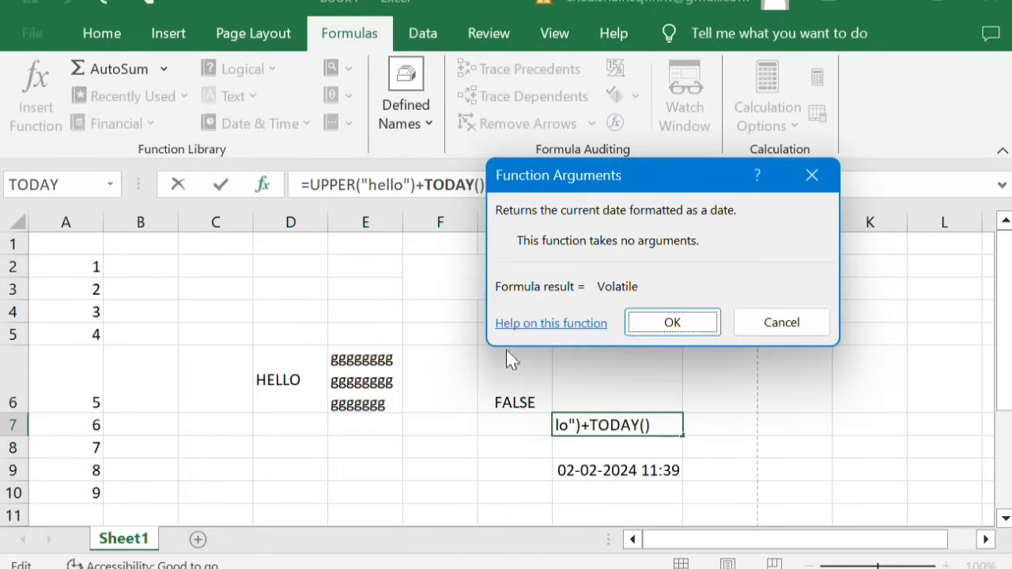
left_click(691, 329)
Insert the TODAY date function into cell C4.
left_click(228, 305)
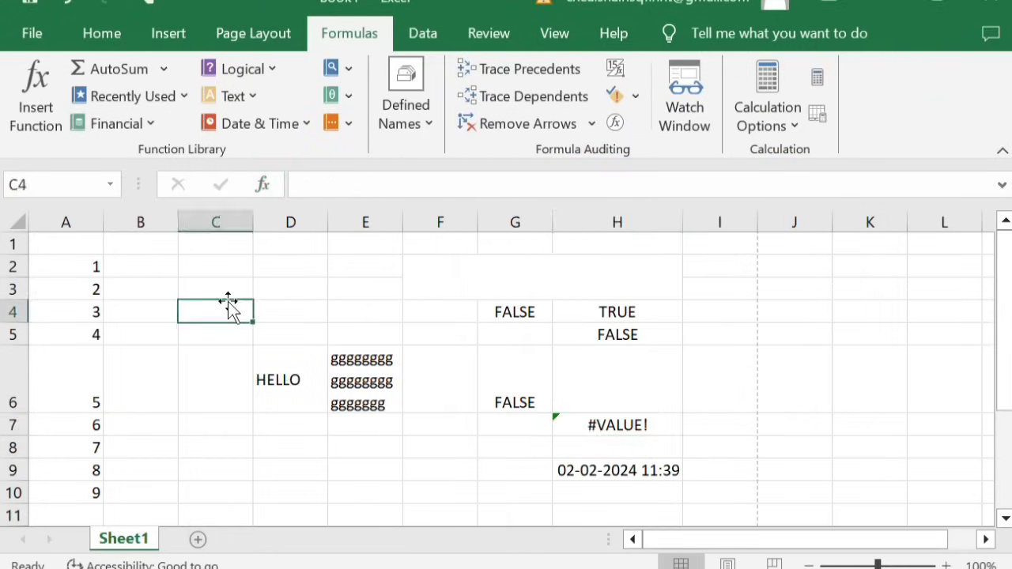
left_click(298, 124)
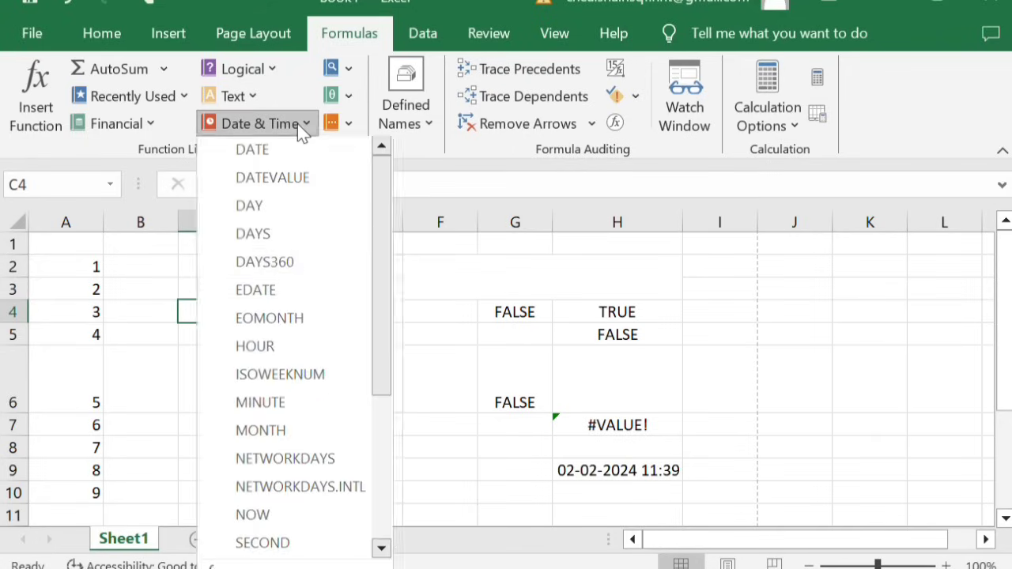
scroll(273, 348, "down", 1)
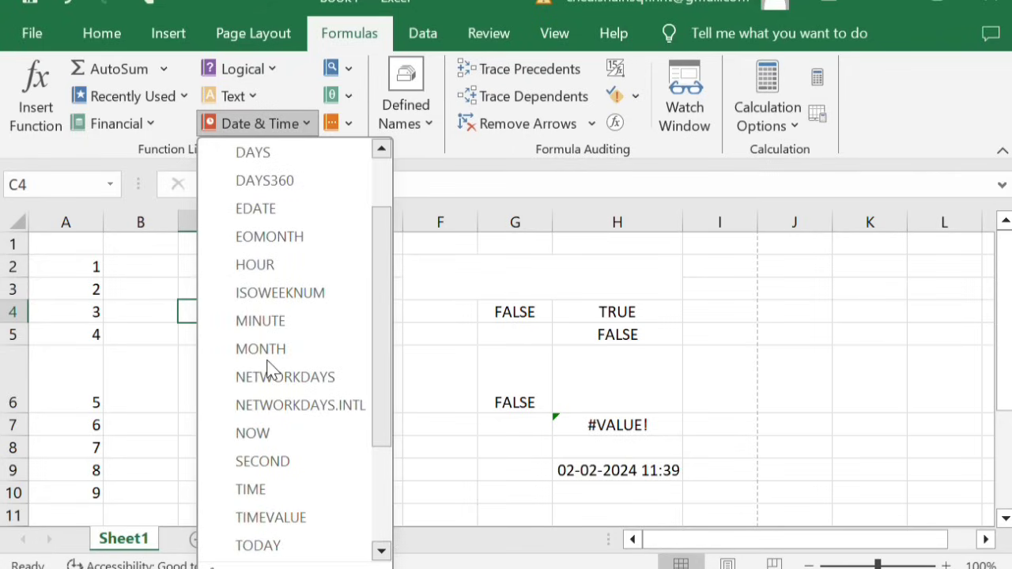
key("Escape")
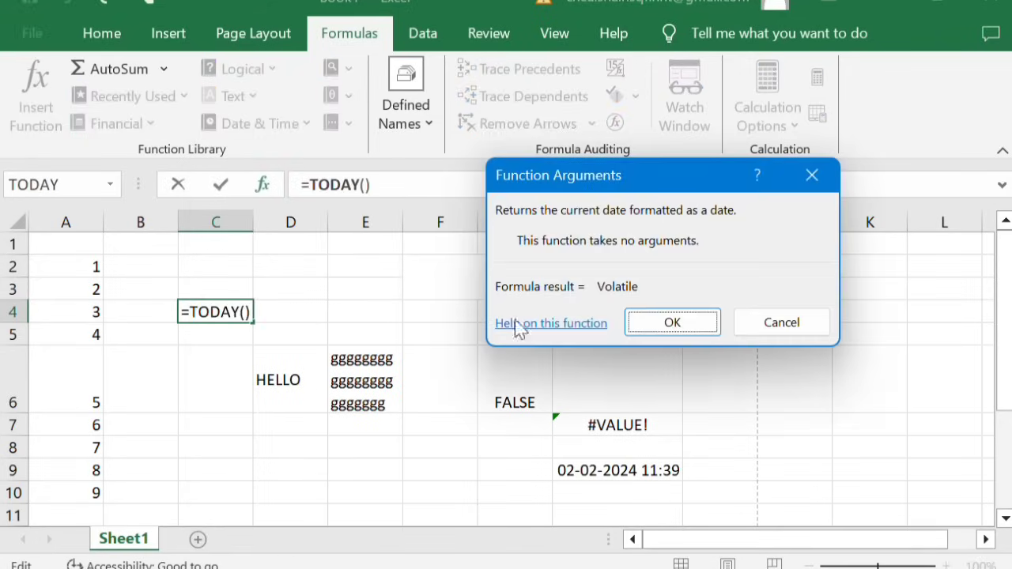
left_click(689, 318)
With cell E4 selected, look through the date and time functions and the lookup and reference functions.
left_click(365, 315)
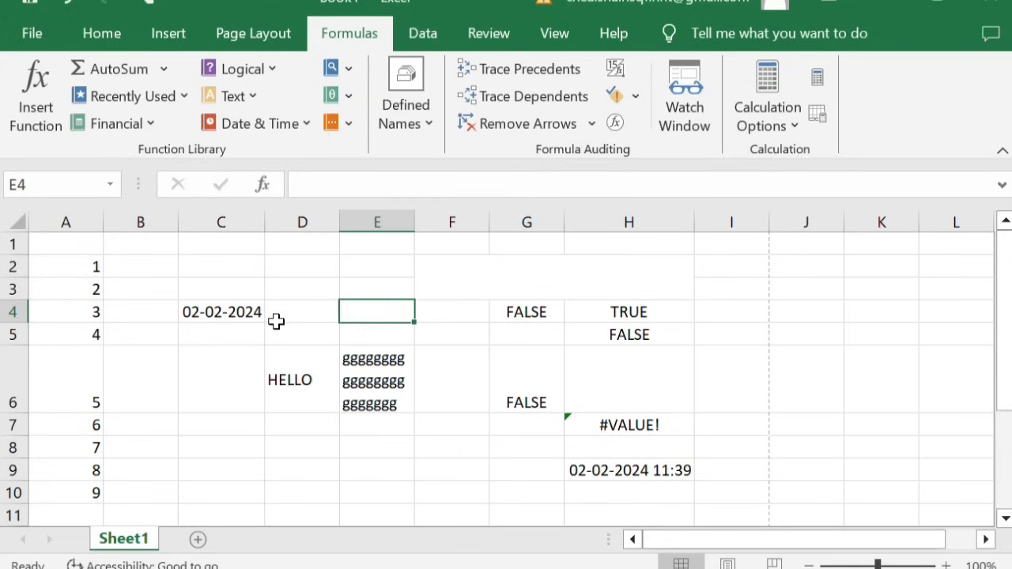
left_click(303, 127)
scroll(323, 411, "down", 3)
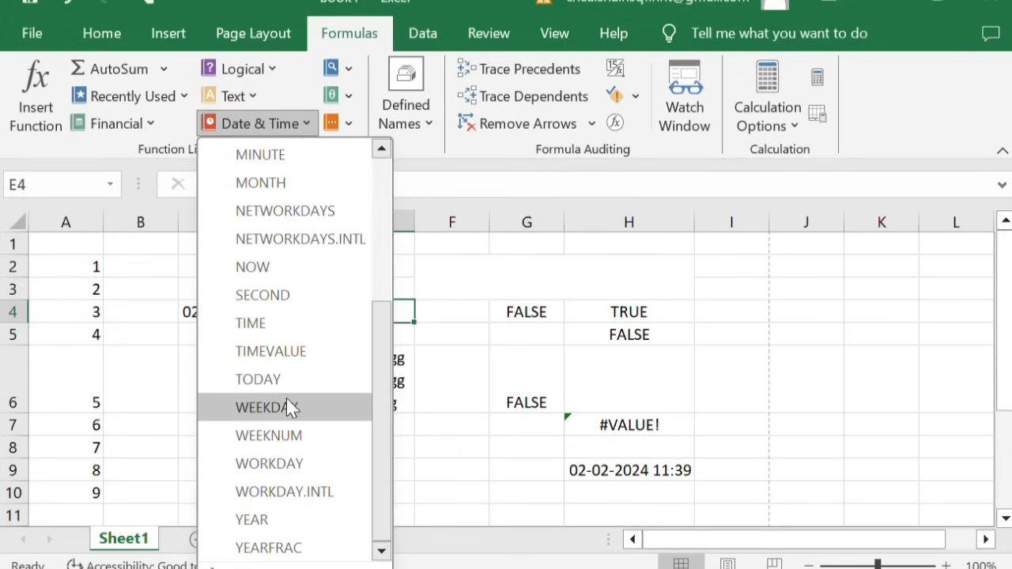
left_click(515, 367)
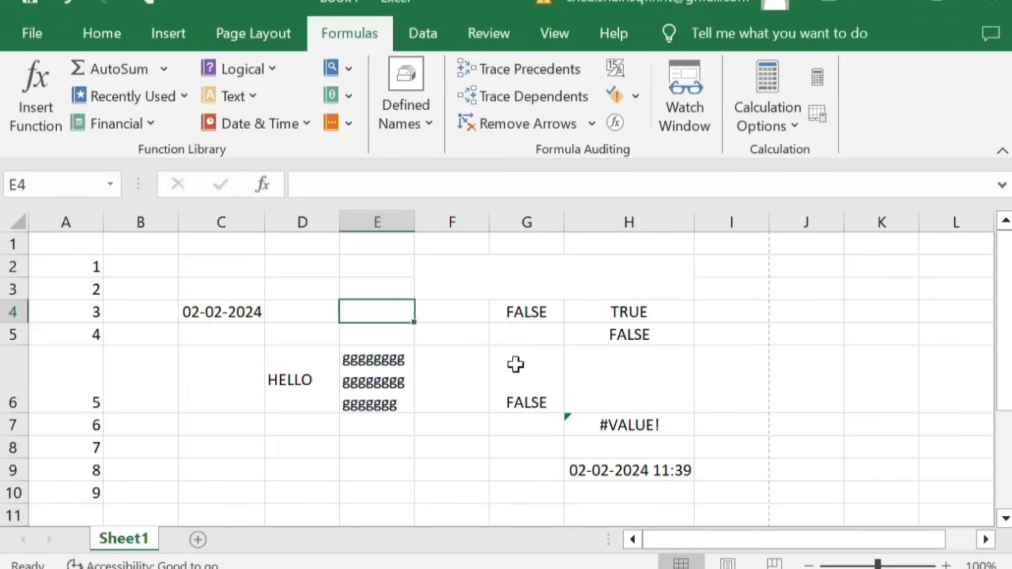
left_click(346, 68)
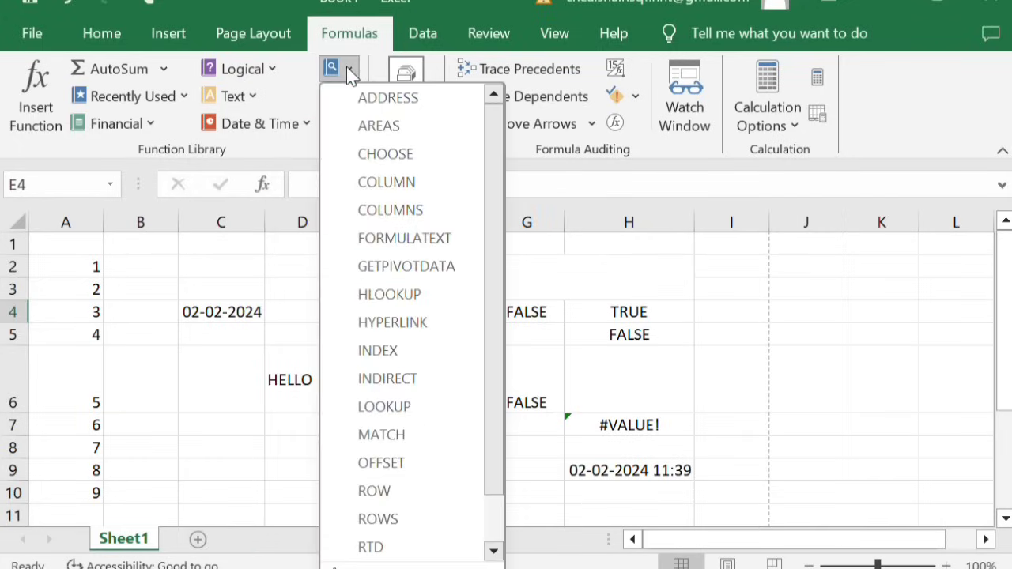
left_click(346, 67)
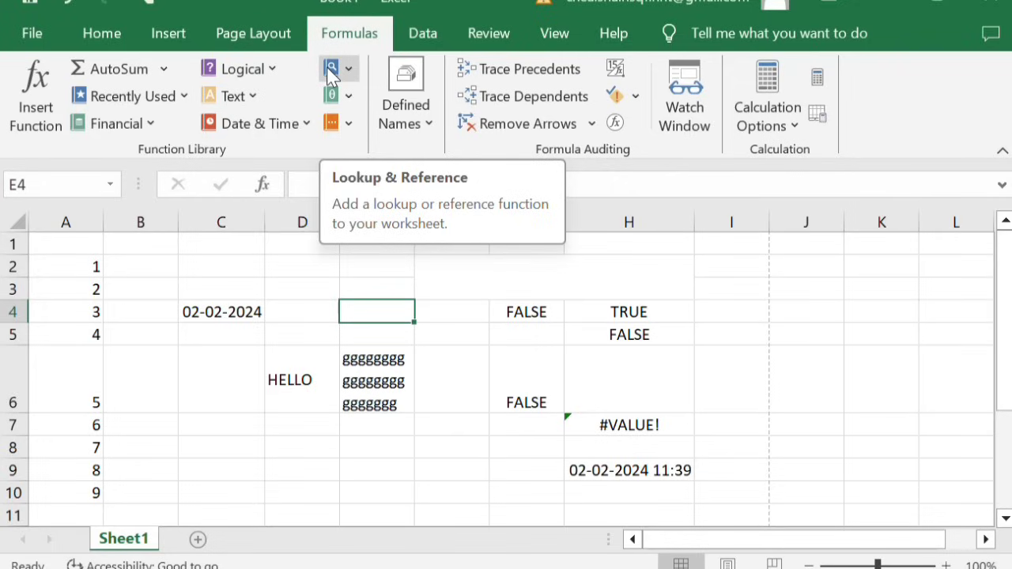
left_click(331, 72)
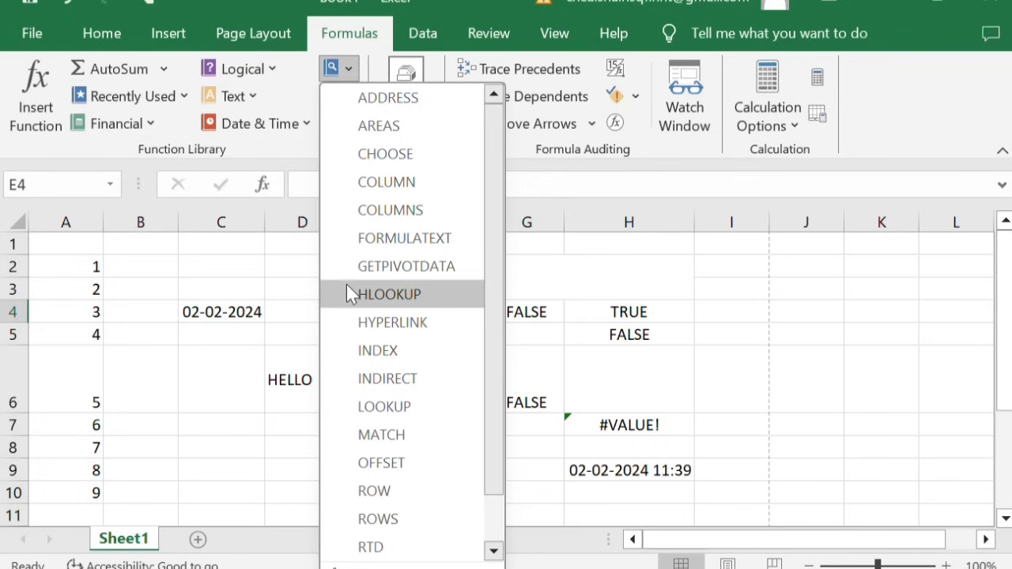
Read through the lookup and reference functions, examining HLOOKUP, HYPERLINK, LOOKUP and VLOOKUP, without inserting any of them.
mouse_move(416, 296)
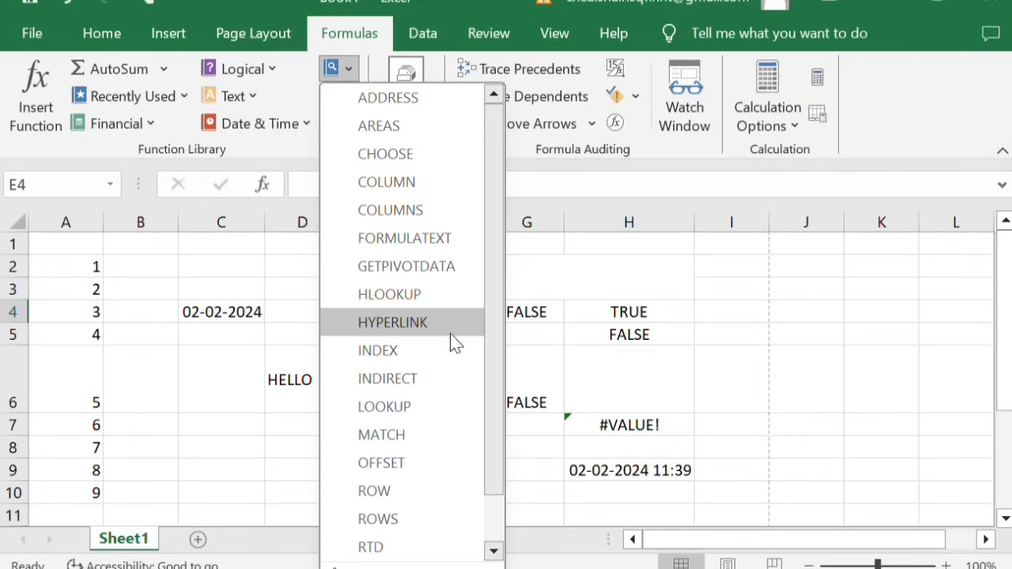
mouse_move(428, 400)
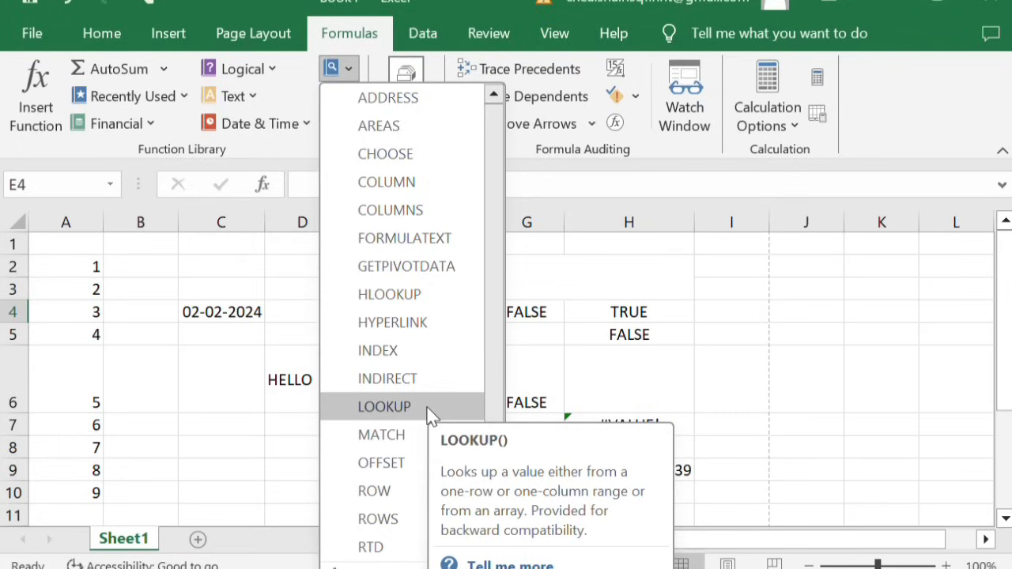
scroll(379, 514, "down", 1)
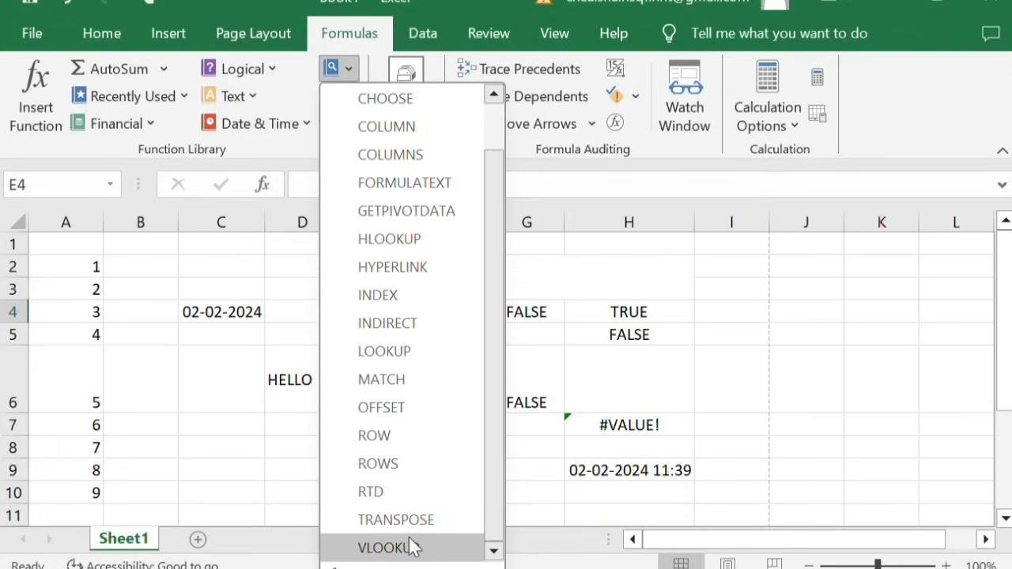
mouse_move(428, 550)
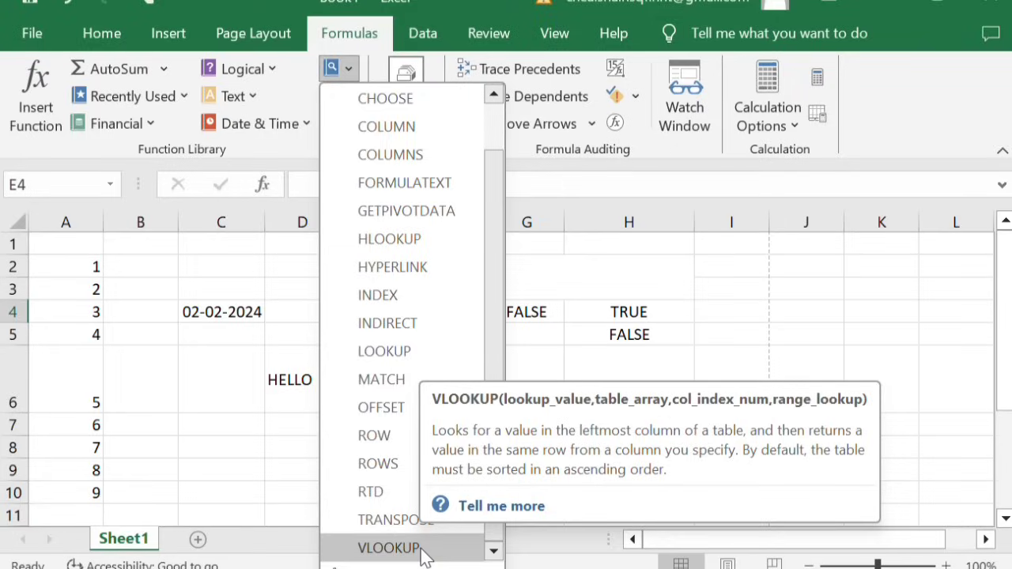
left_click(264, 433)
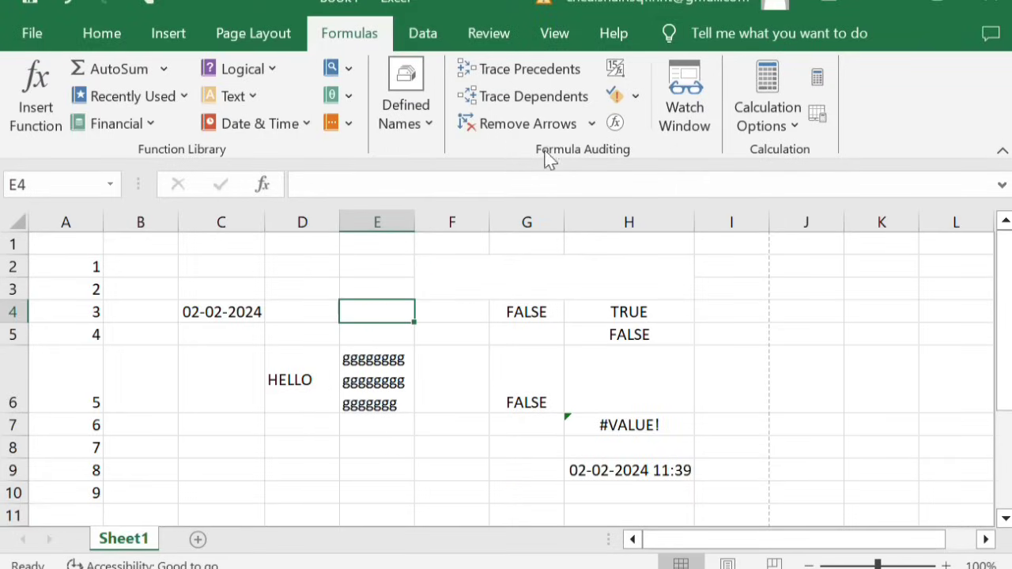
Examine the data commands, viewing the Forecast Sheet setup and the What-If Analysis choices without applying either.
left_click(407, 45)
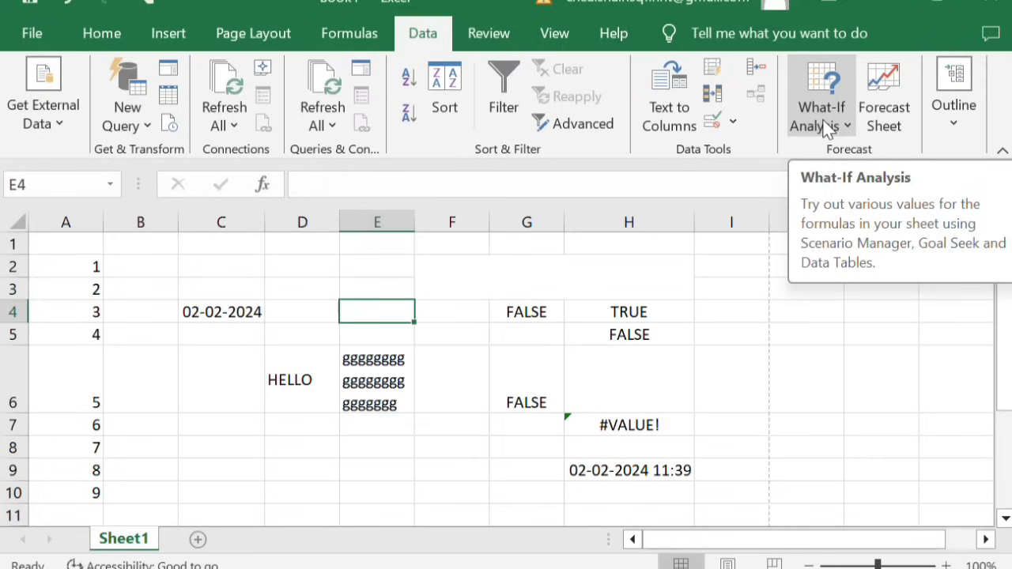
left_click(884, 95)
left_click(991, 540)
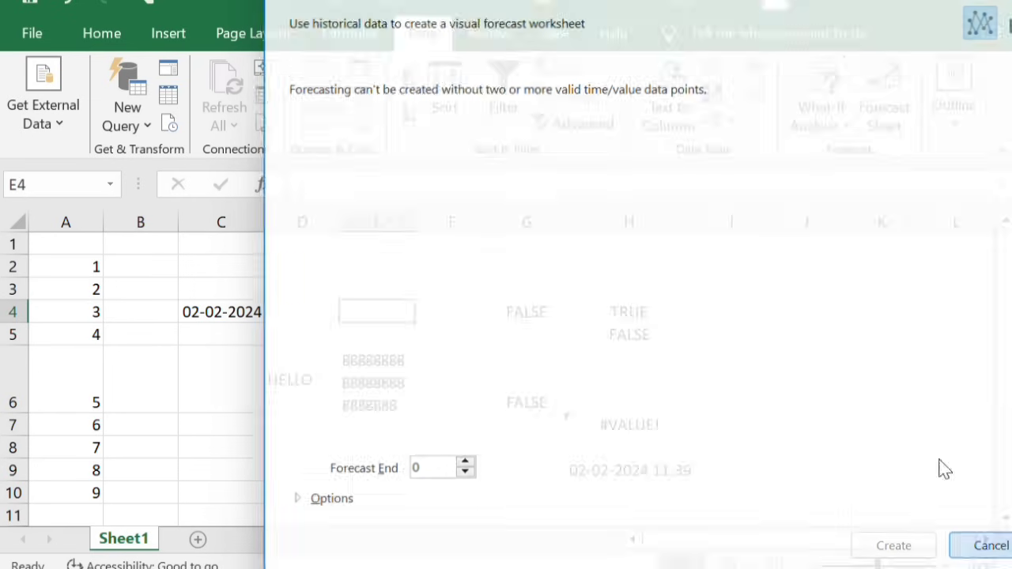
left_click(848, 127)
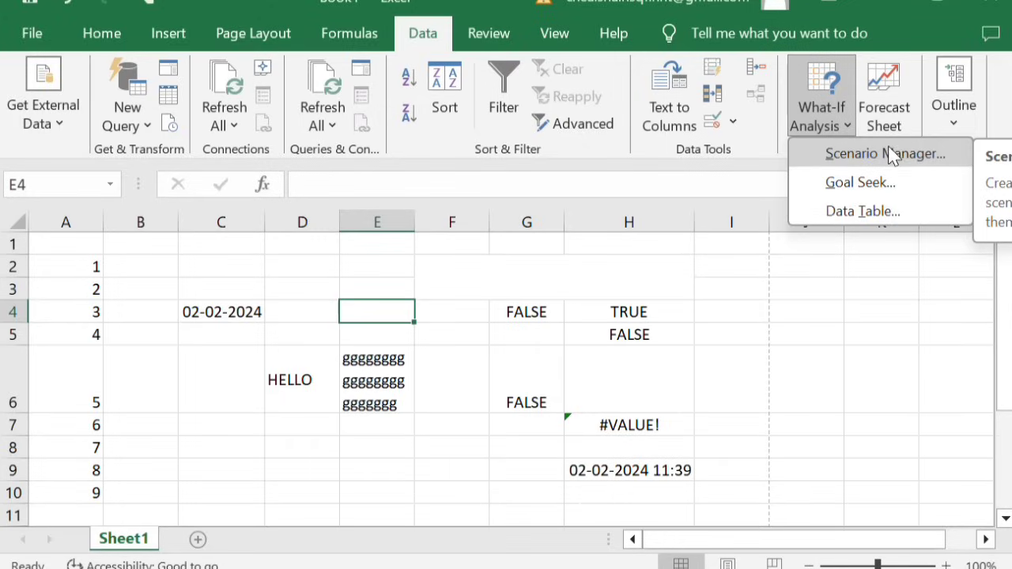
left_click(696, 290)
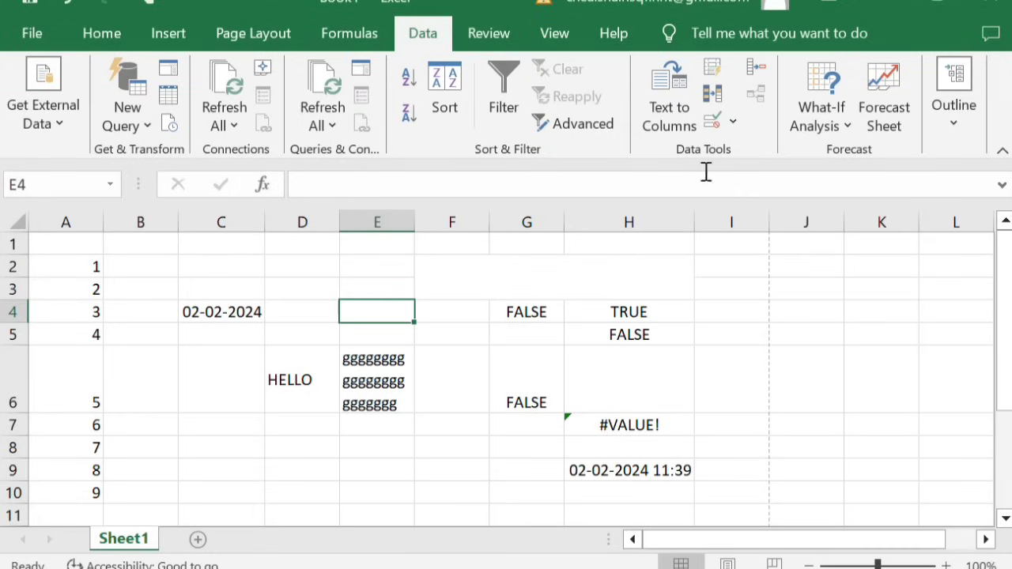
Look over the sheet protection commands, the worksheet show options and the Zoom magnification choices without changing any setting.
left_click(500, 41)
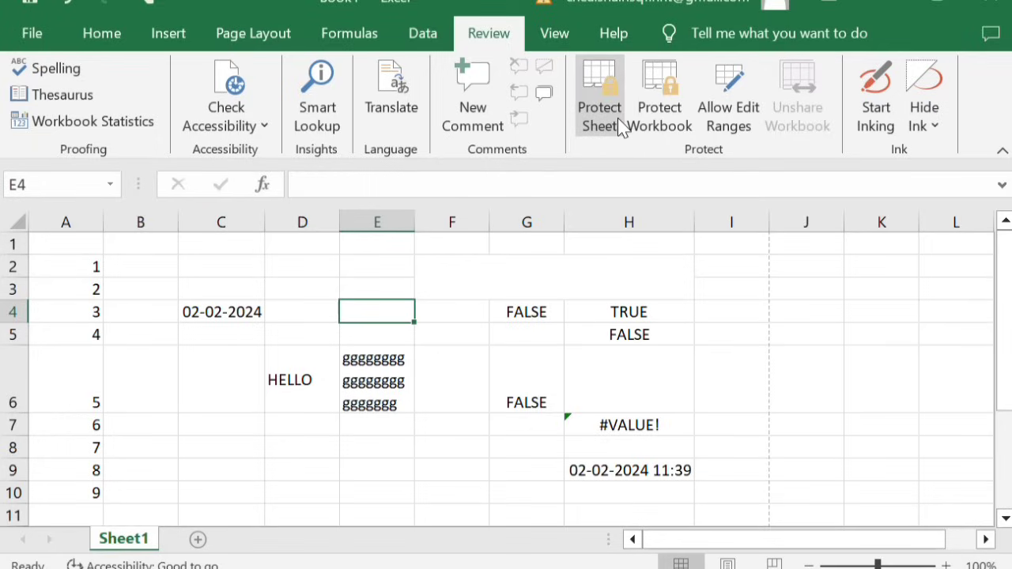
left_click(554, 35)
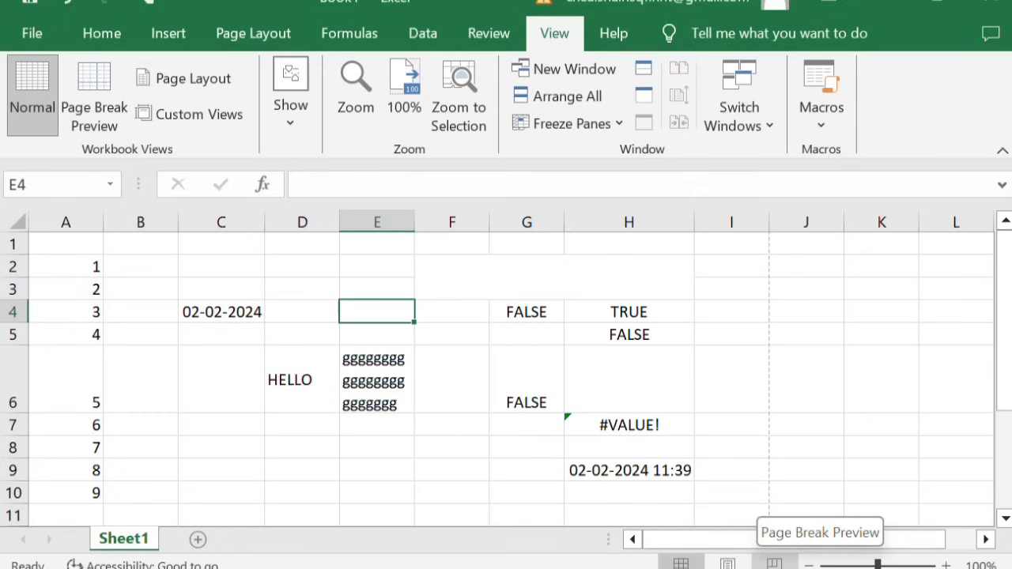
left_click(299, 130)
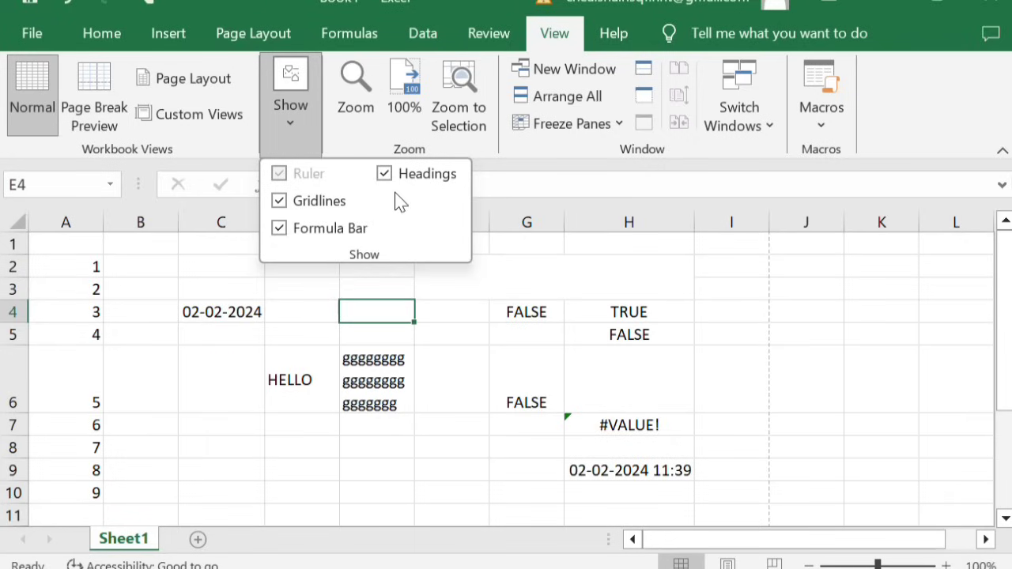
left_click(368, 136)
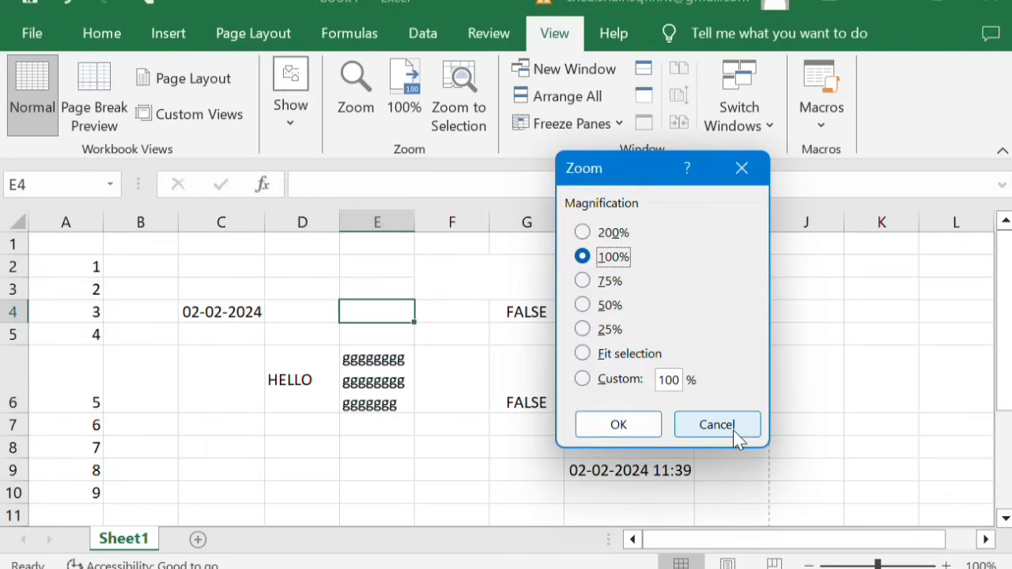
left_click(733, 427)
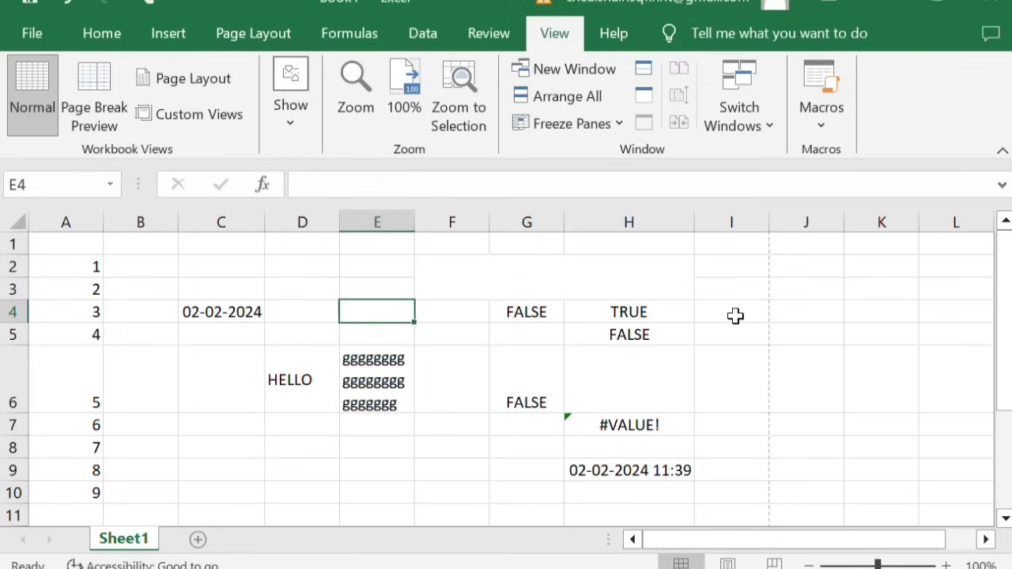
Close the Excel workbook and return to the Ms Office notes document.
left_click(995, 4)
left_click(678, 260)
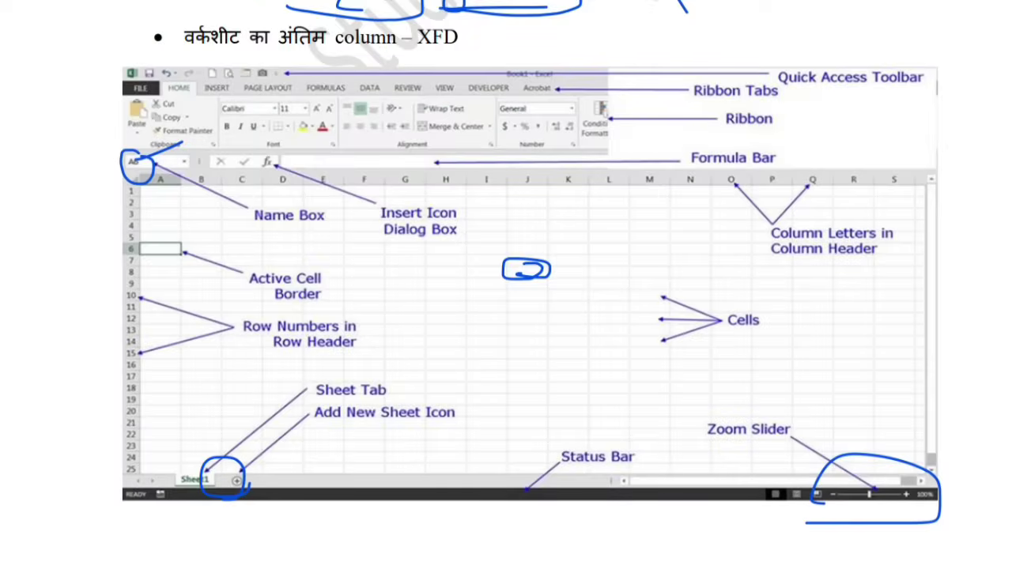
In the notes, circle "Microsoft PowerPoint" in the Chapter 8 heading with the blue pen.
scroll(591, 219, "down", 5)
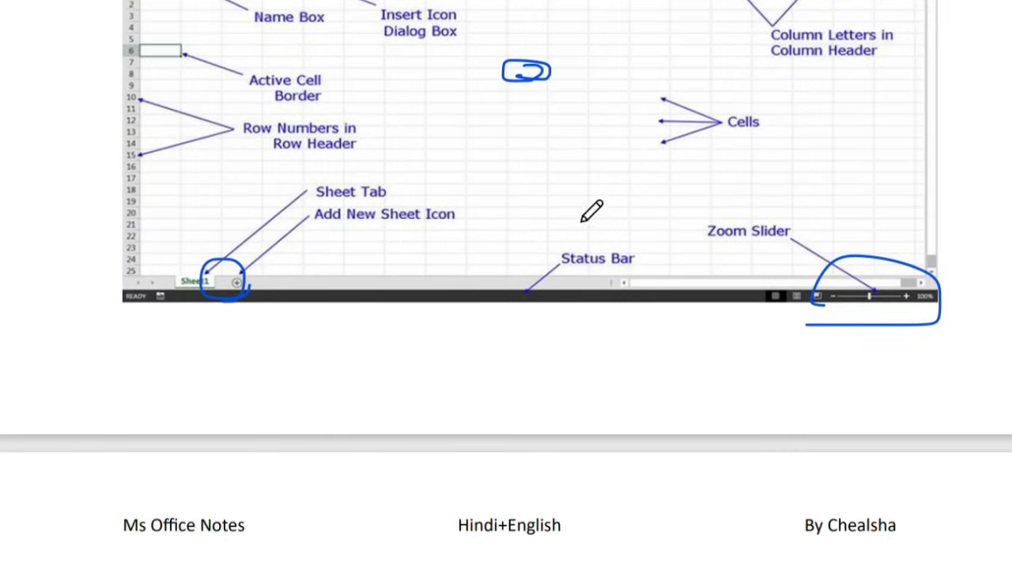
scroll(783, 131, "down", 5)
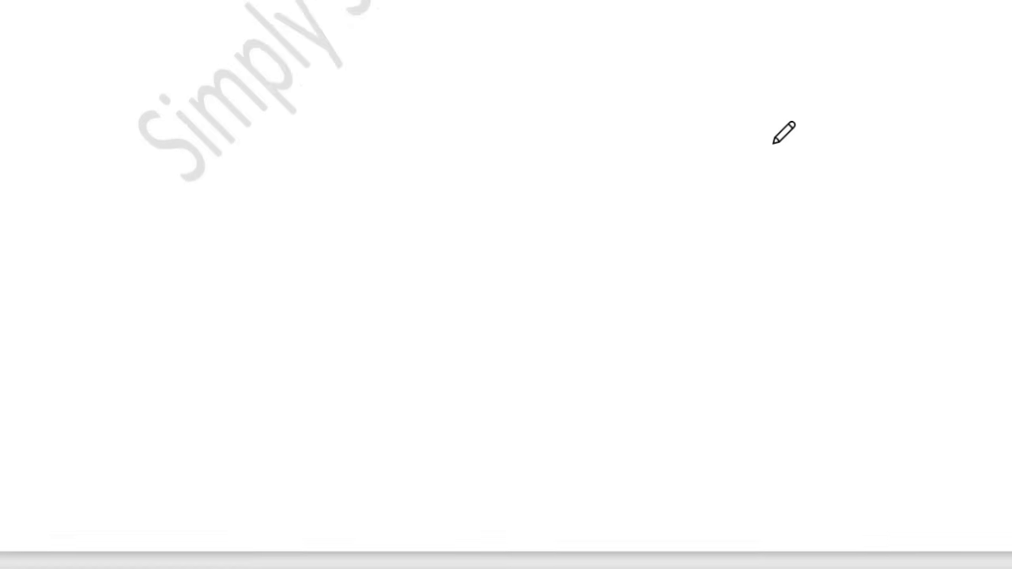
scroll(783, 131, "down", 2)
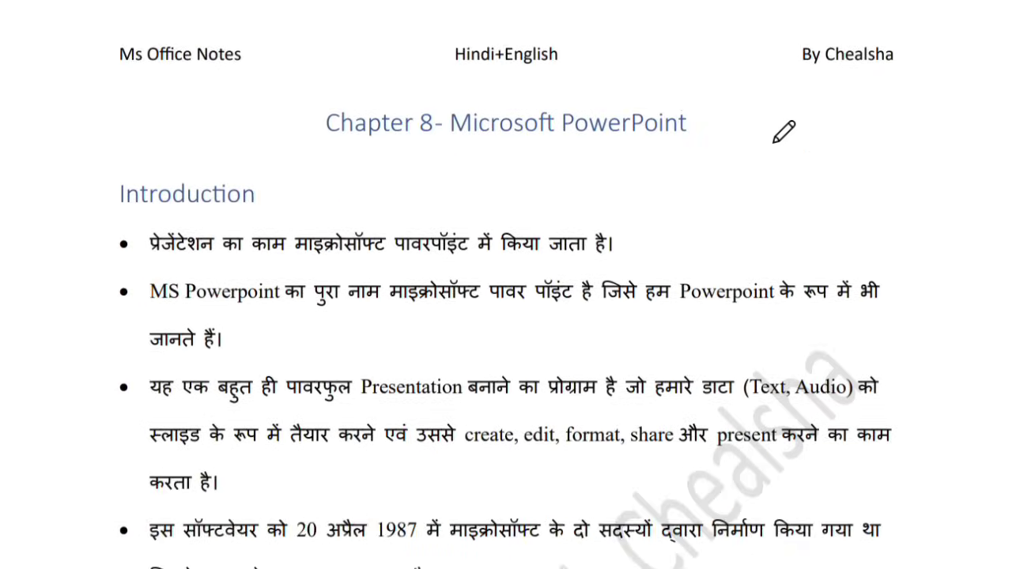
mouse_move(463, 152)
left_mouse_down()
mouse_move(644, 157)
mouse_move(609, 88)
mouse_move(441, 93)
left_mouse_up()
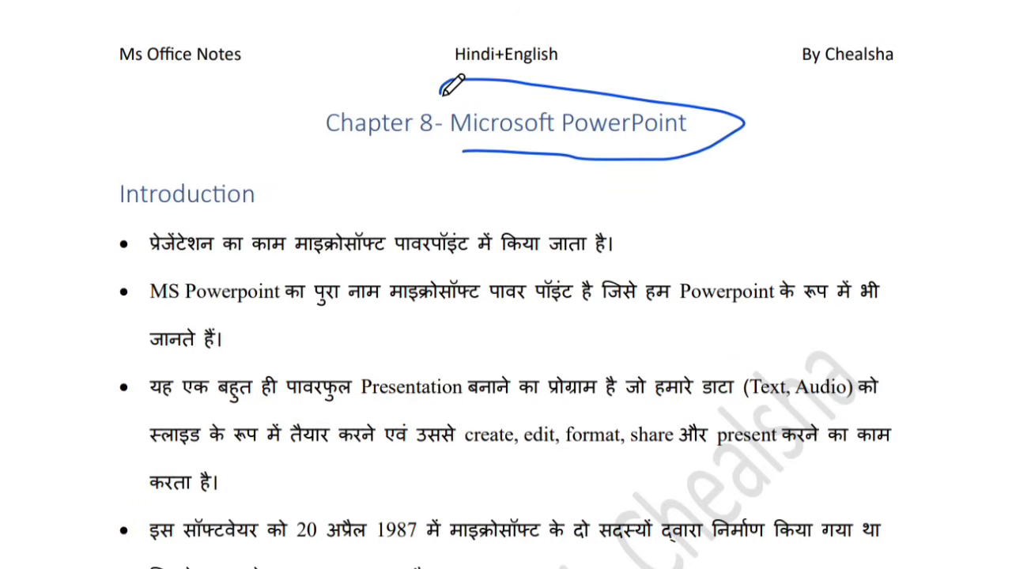